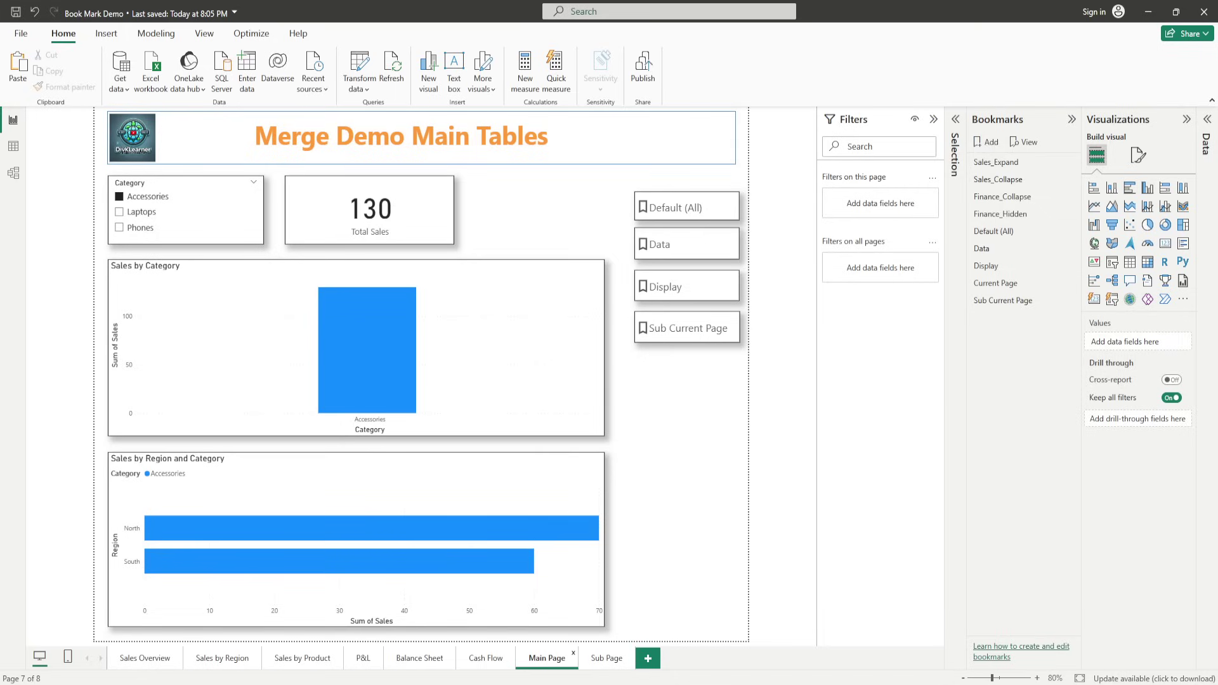
Step: Show the Agenda slide and reveal the link behind its Power BI Bookmarks item
key("alt+Tab")
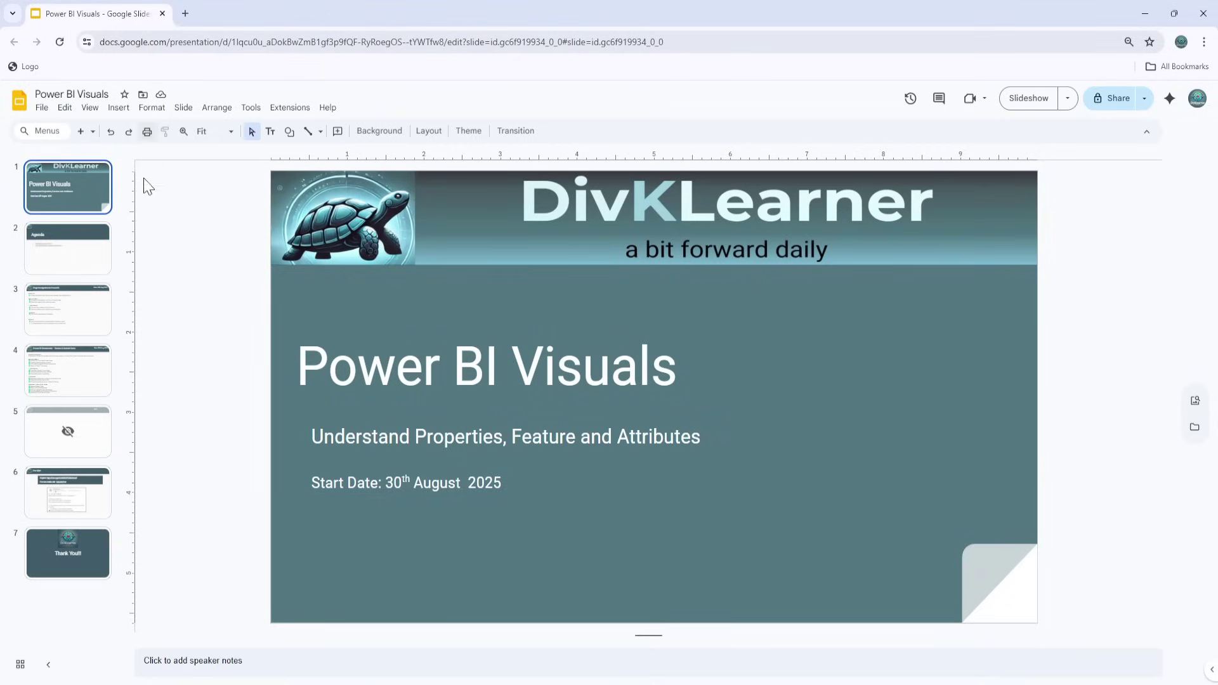
left_click(74, 256)
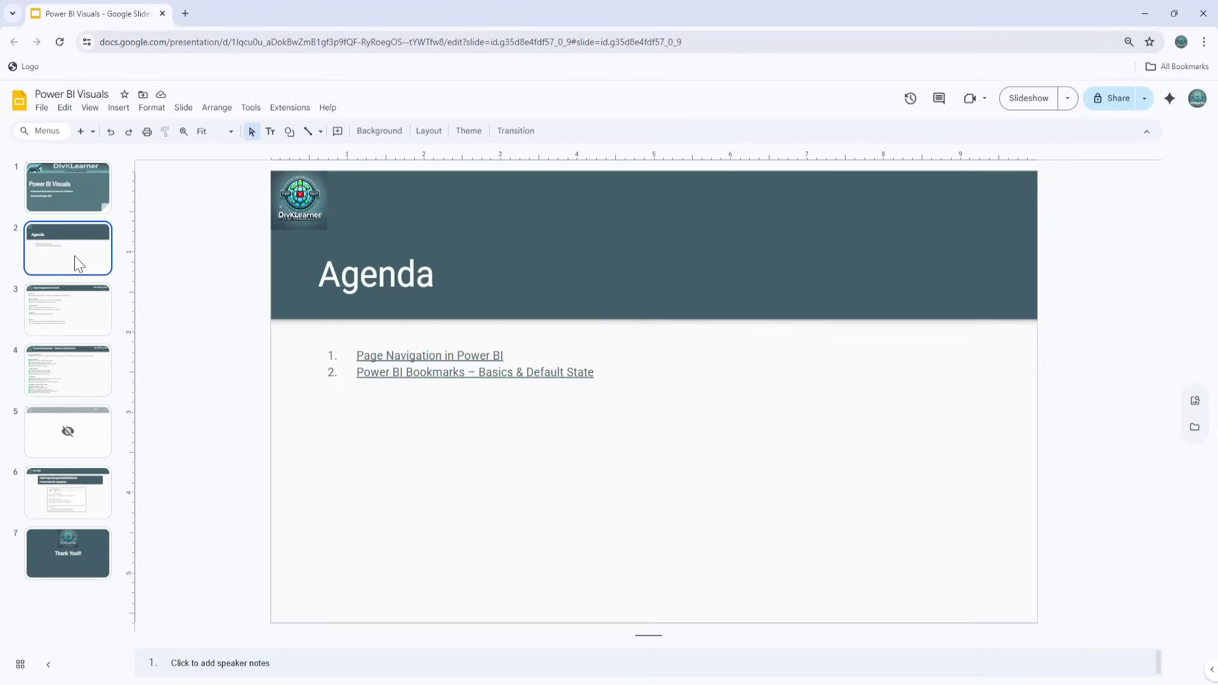
left_click(555, 376)
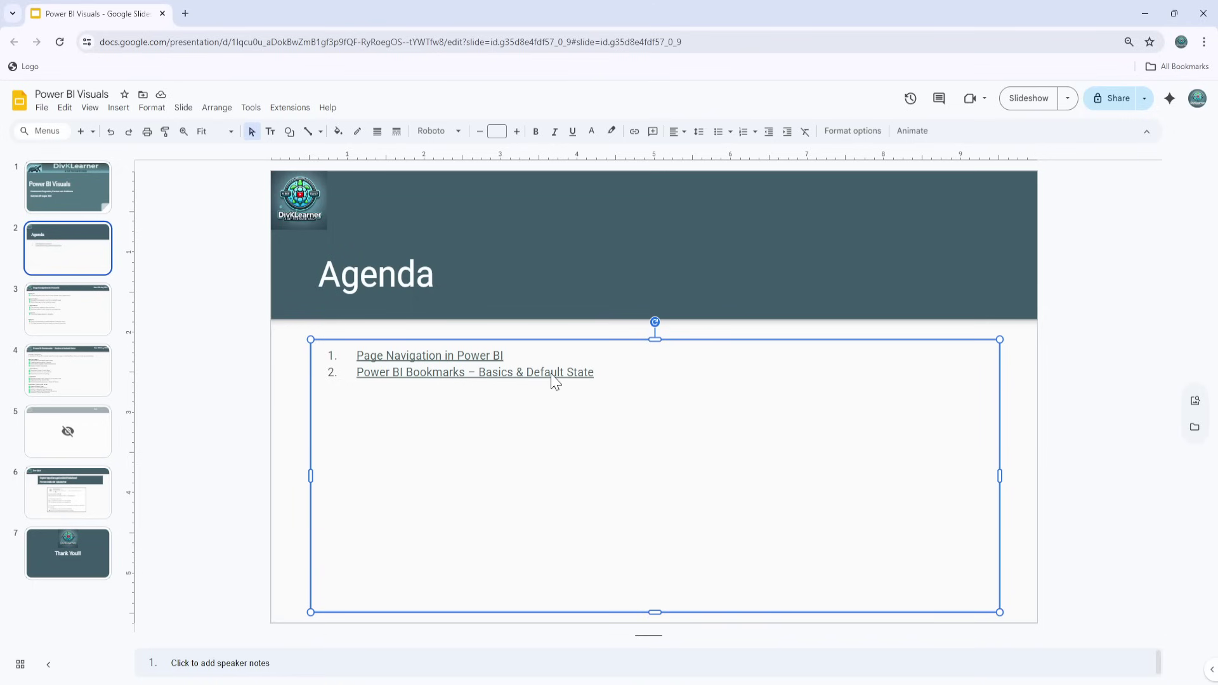
left_click(403, 380)
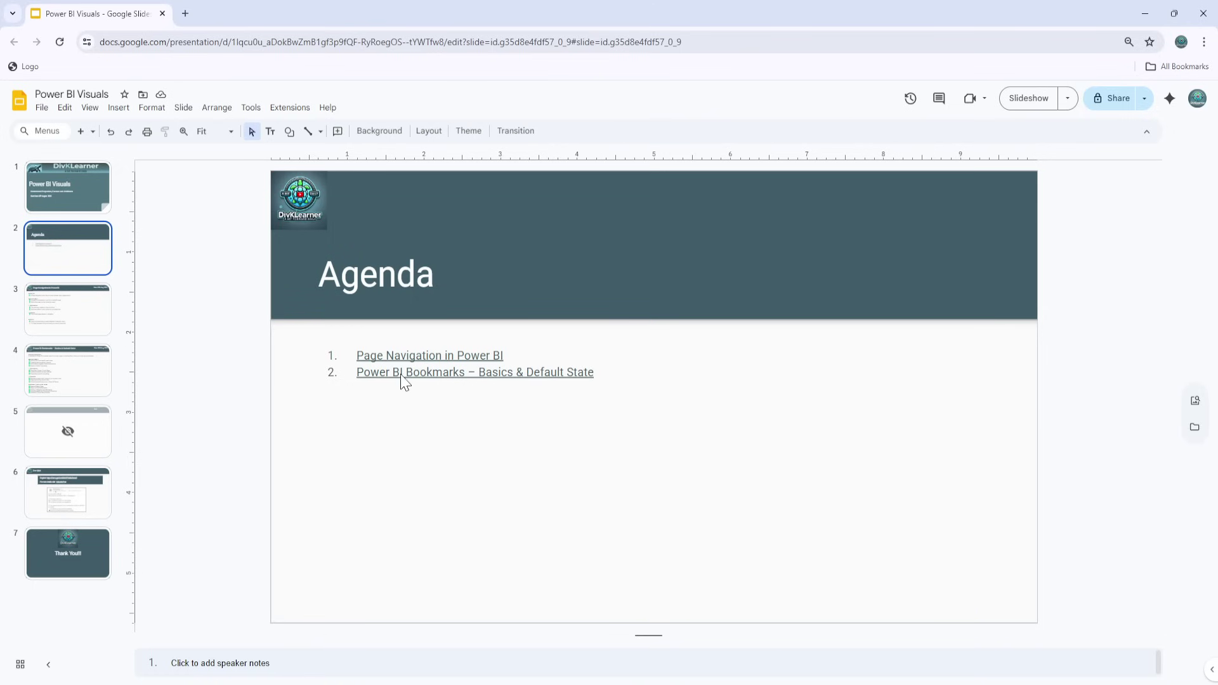
left_click(441, 381)
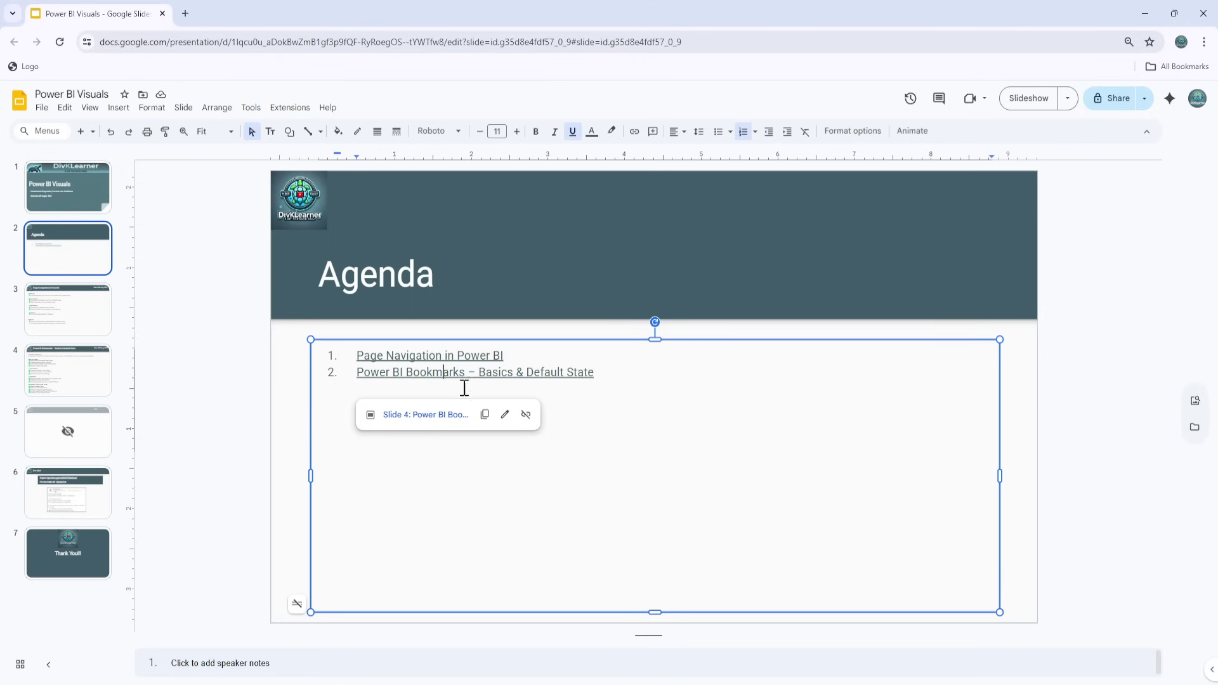
Step: Follow the agenda link to Slide 4, 'Power BI Bookmarks – Basics & Default State'
left_click(427, 412)
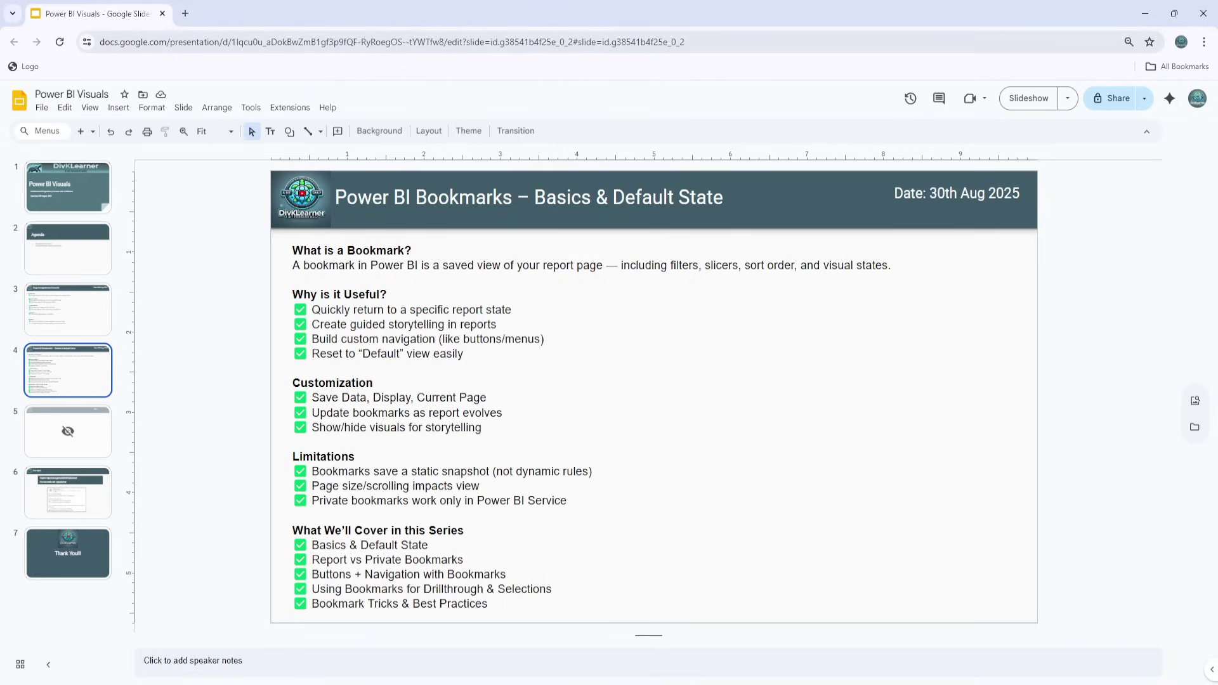
Step: Return to the Book Mark Demo report and add a trial Bookmark 10 of the current view
mouse_move(693, 683)
left_click(693, 660)
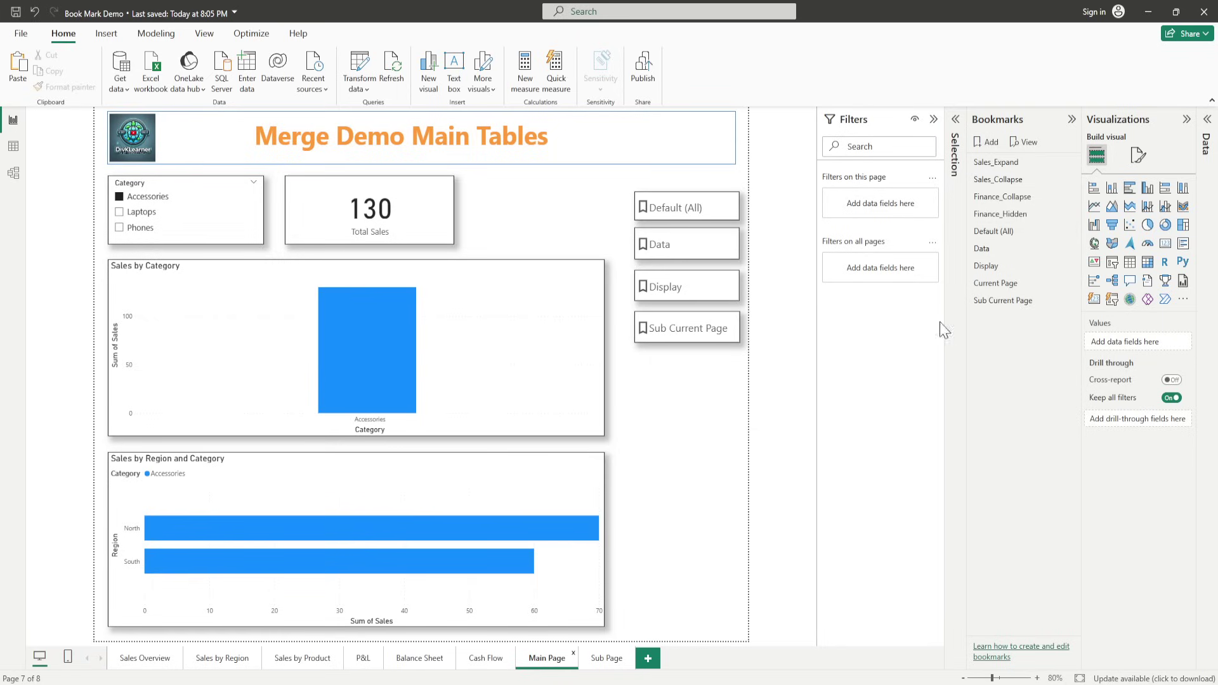
left_click(988, 144)
left_click(1070, 317)
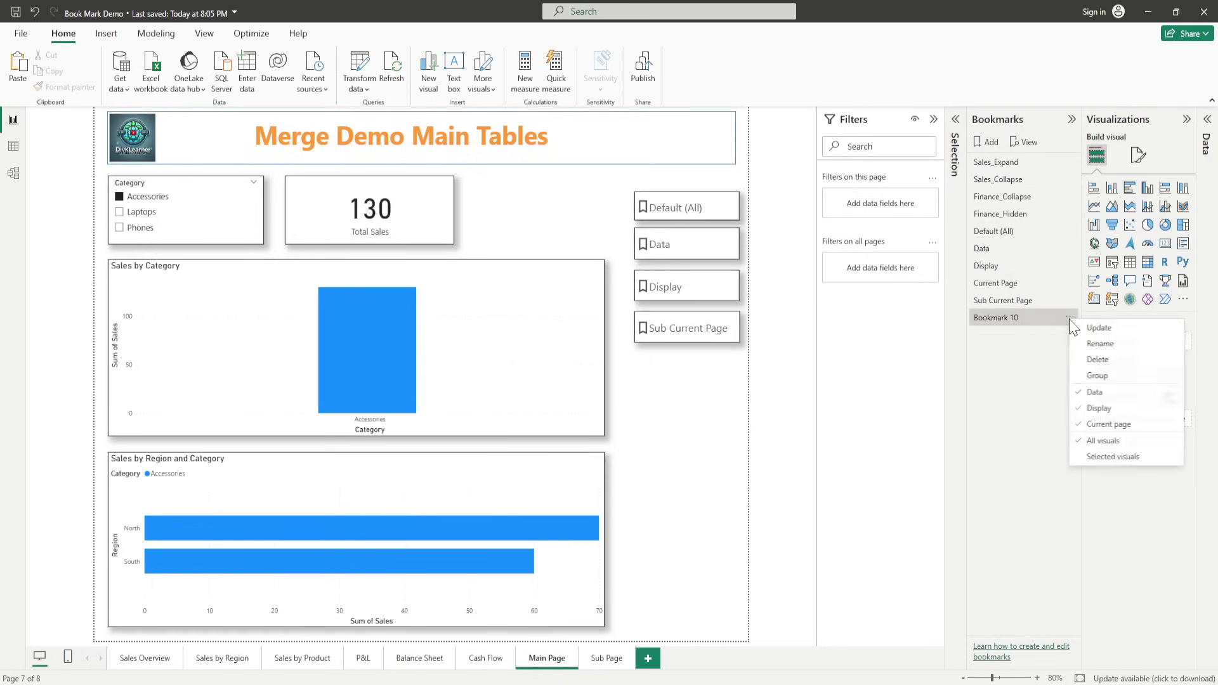
left_click(1092, 408)
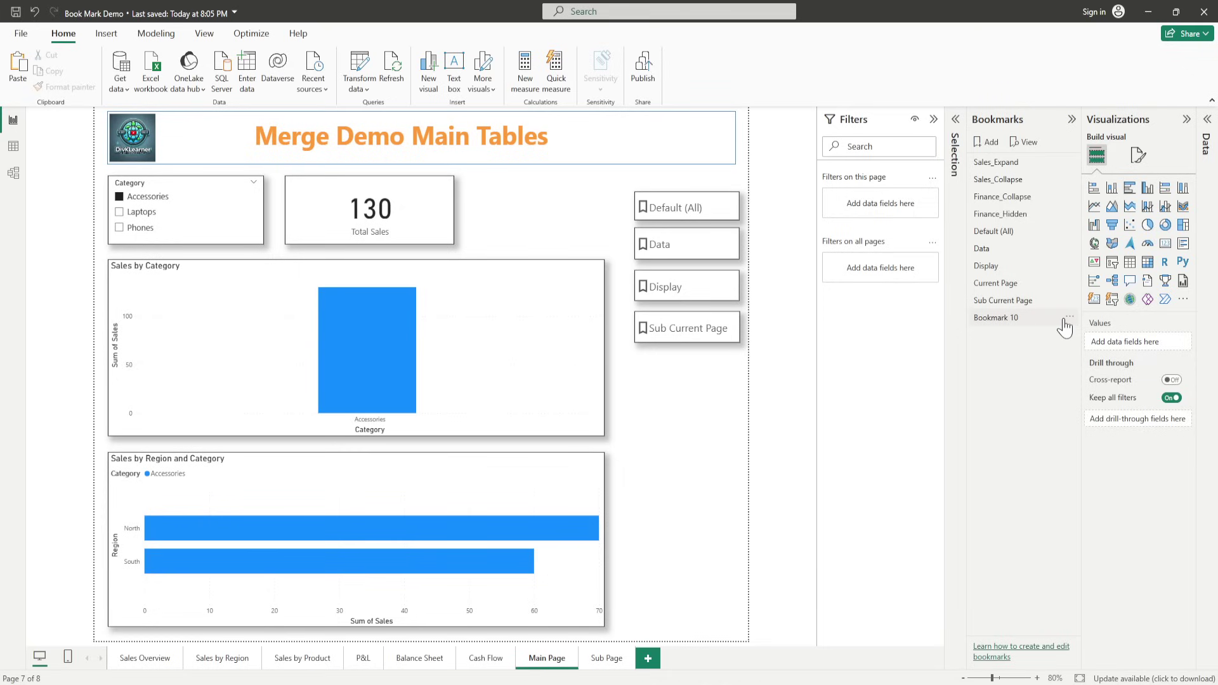
Step: Toggle Bookmark 10's saved-state options off and back on
left_click(1070, 317)
left_click(1082, 432)
left_click(1069, 317)
left_click(1084, 388)
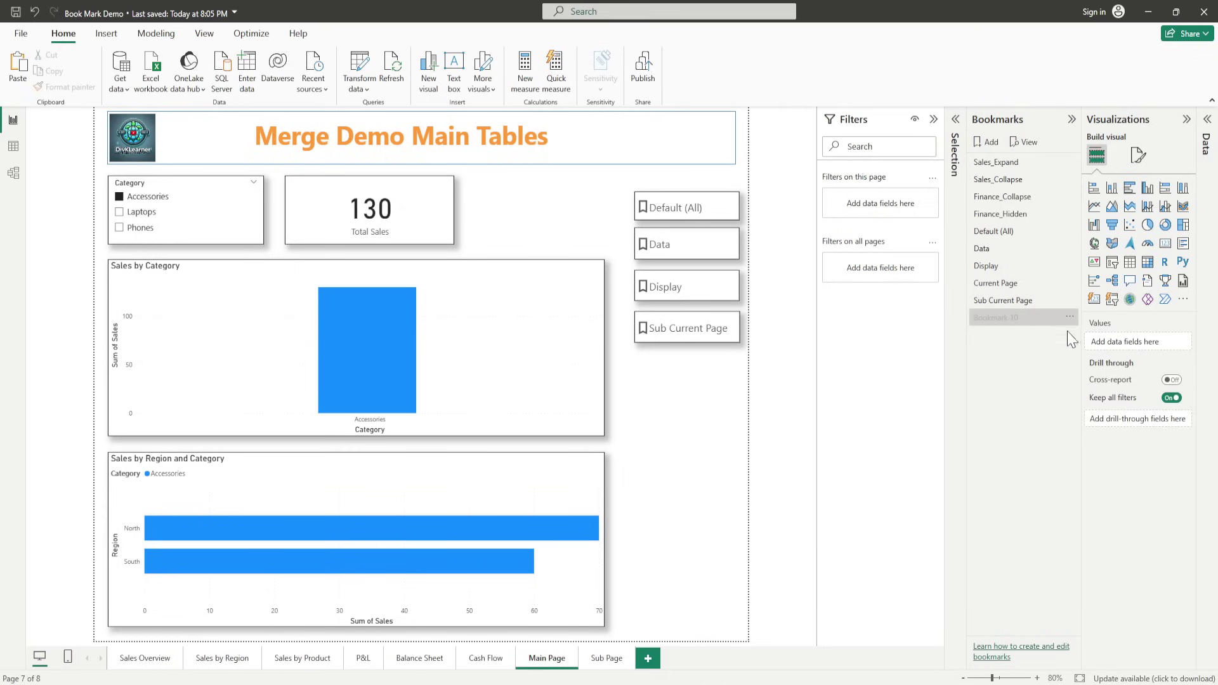
left_click(1070, 317)
left_click(1083, 418)
left_click(1069, 318)
left_click(1083, 418)
left_click(1070, 317)
left_click(1078, 421)
Step: Delete Bookmark 10, leaving the nine named bookmarks
left_click(1070, 317)
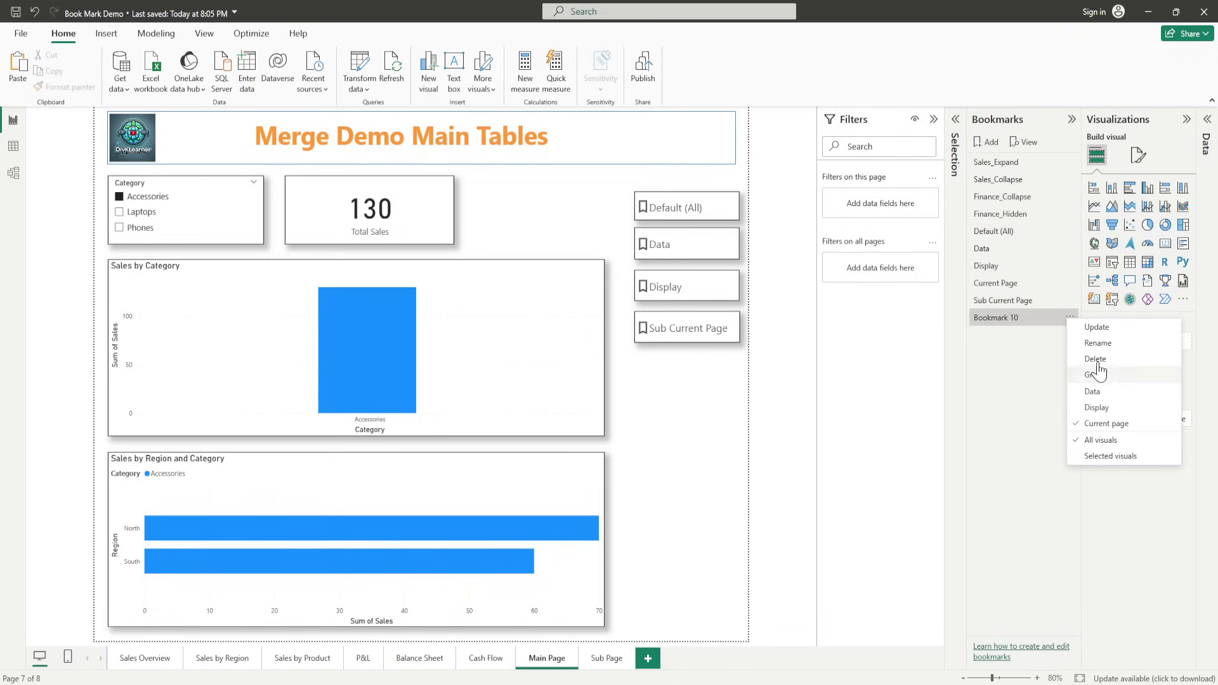
left_click(1096, 359)
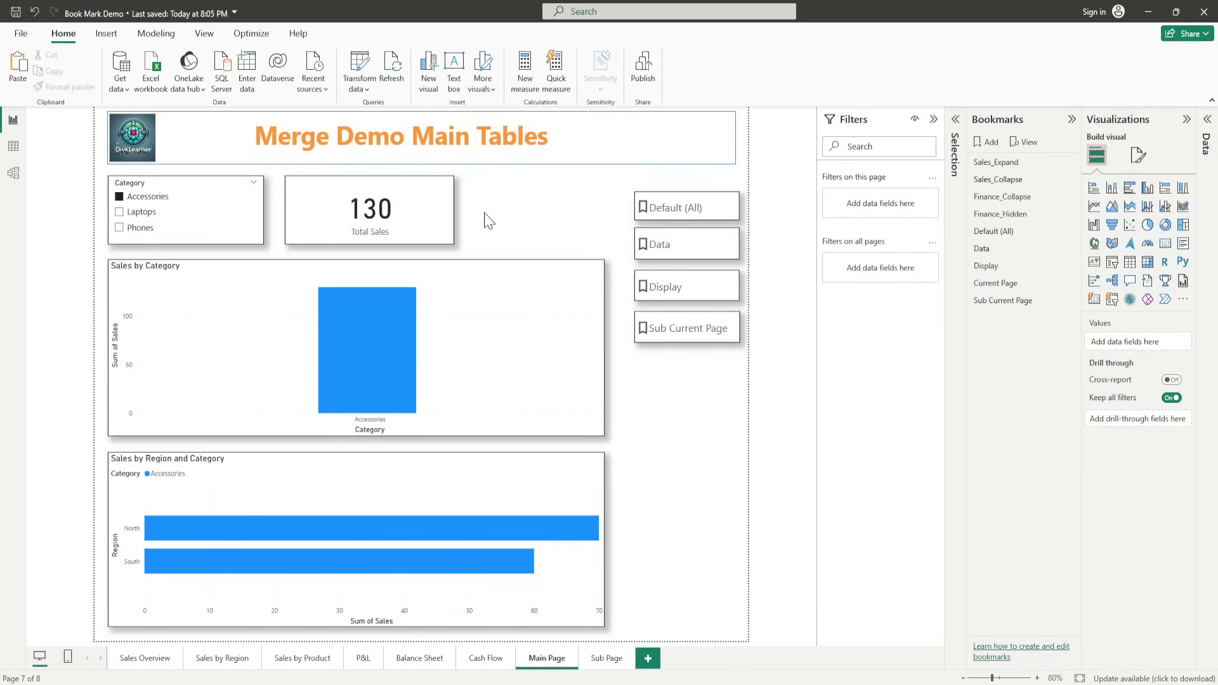
left_click(679, 211)
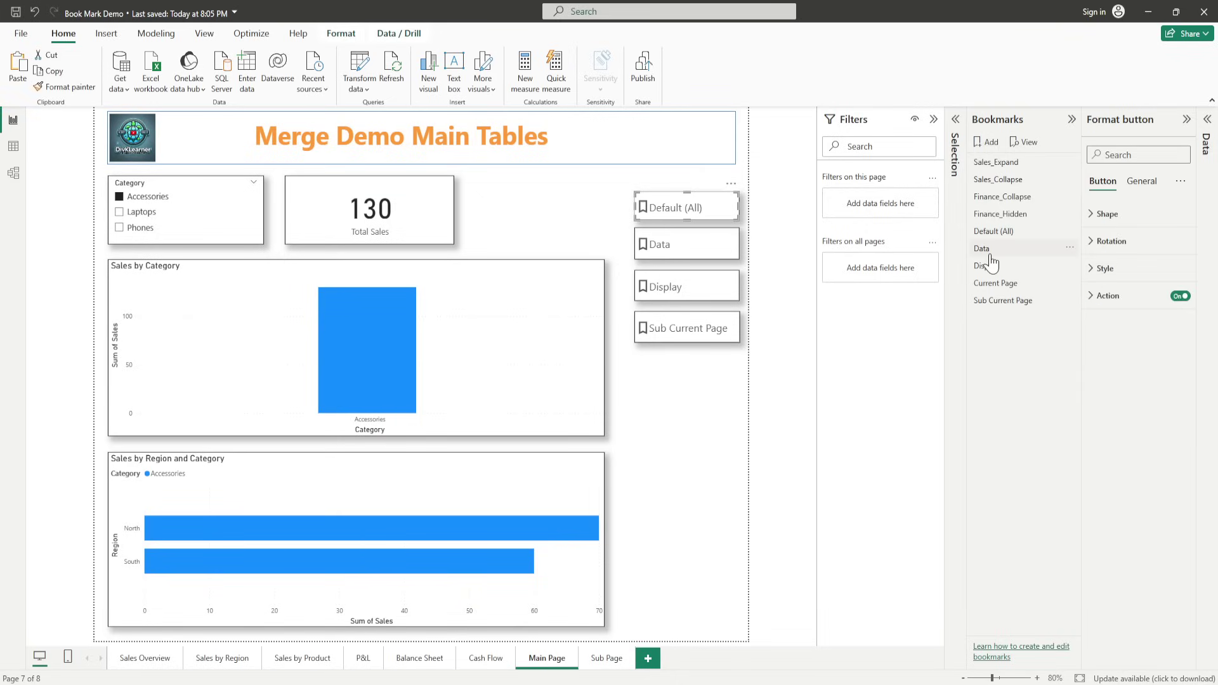
Step: Apply the Default (All) bookmark, then the Data bookmark filtering to Phones, reviewing their options
left_click(1072, 248)
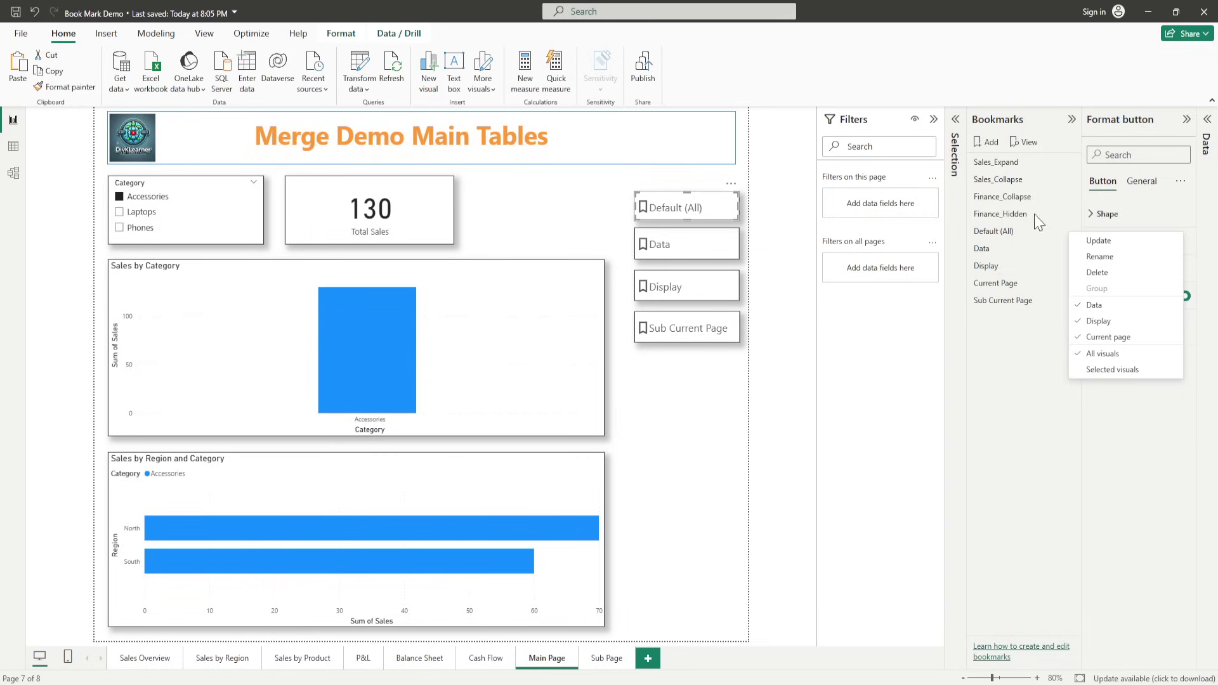
left_click(1025, 236)
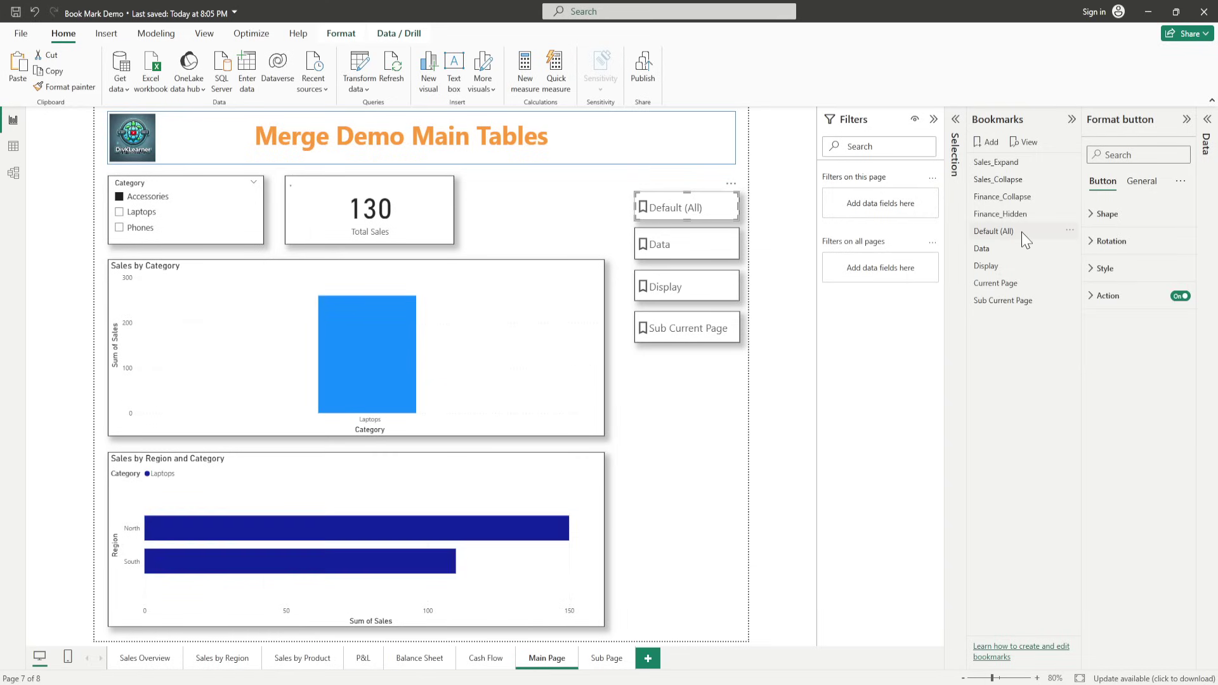
left_click(1069, 232)
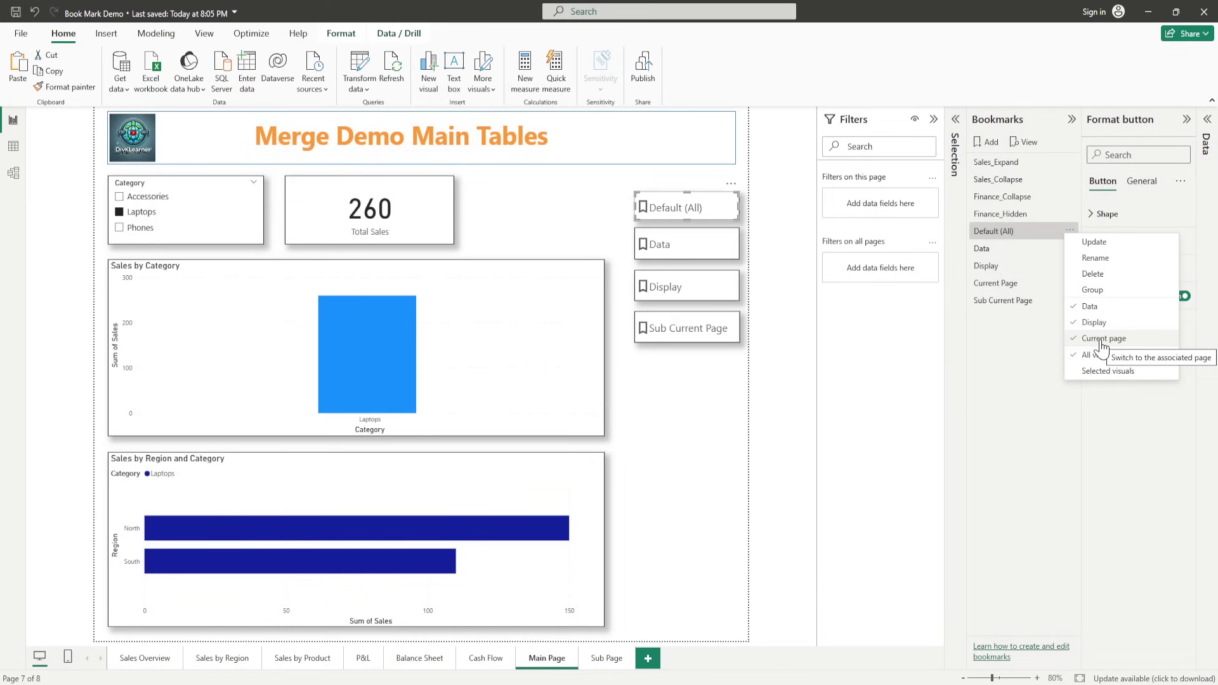
left_click(1015, 252)
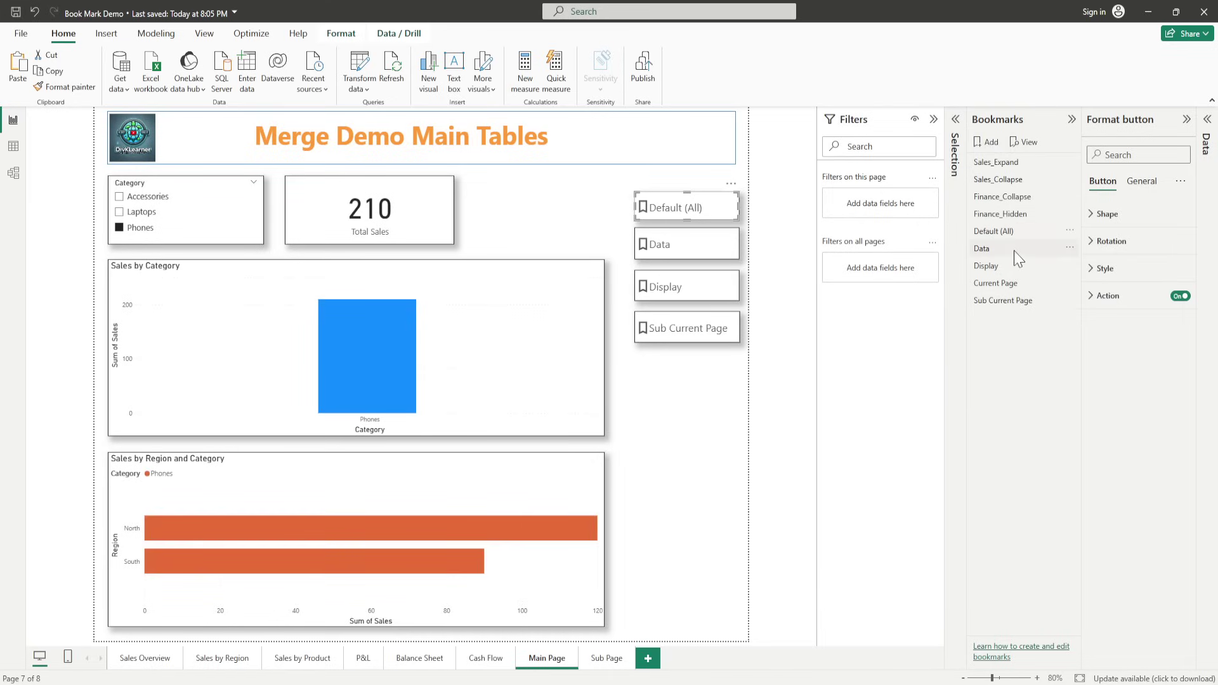
left_click(1070, 249)
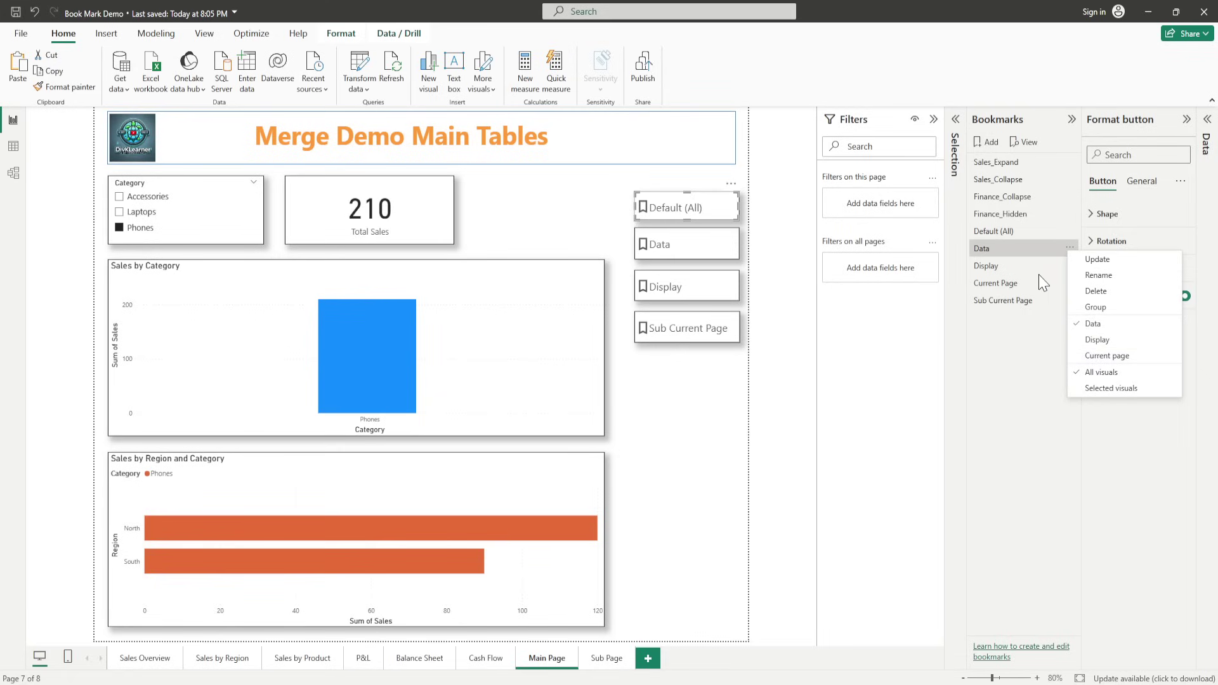
Step: Apply the Display and Current Page bookmarks, then move to the Sub Page
left_click(1024, 265)
left_click(1070, 266)
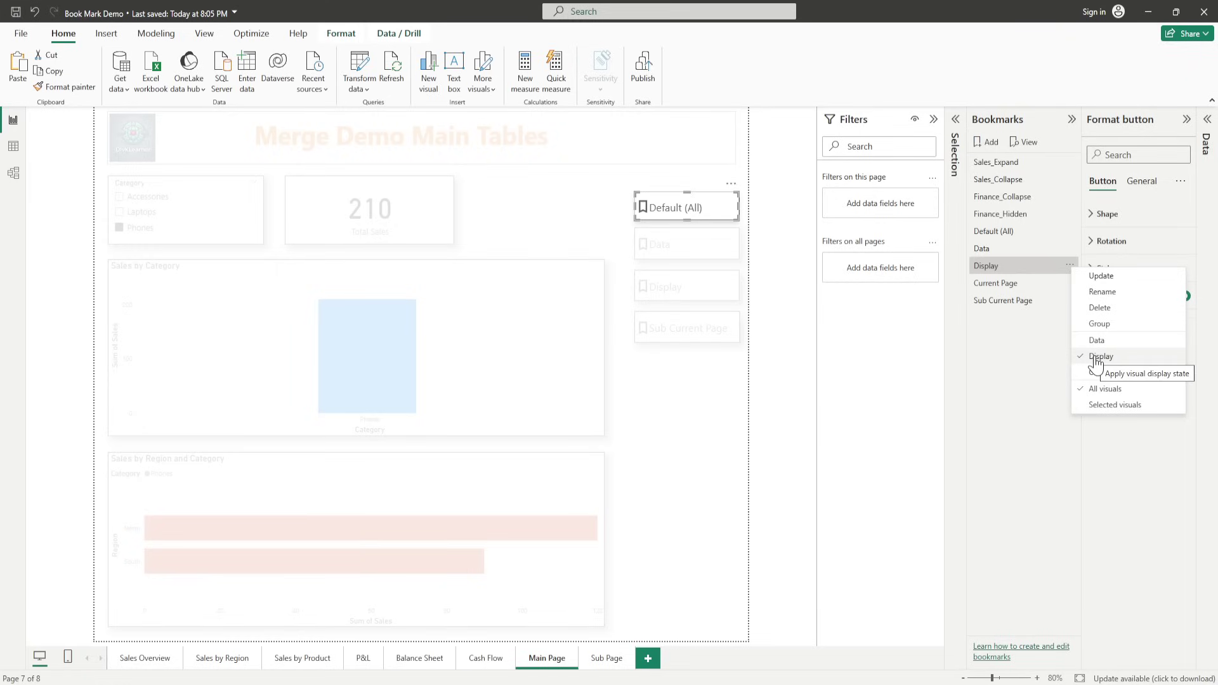
left_click(1052, 346)
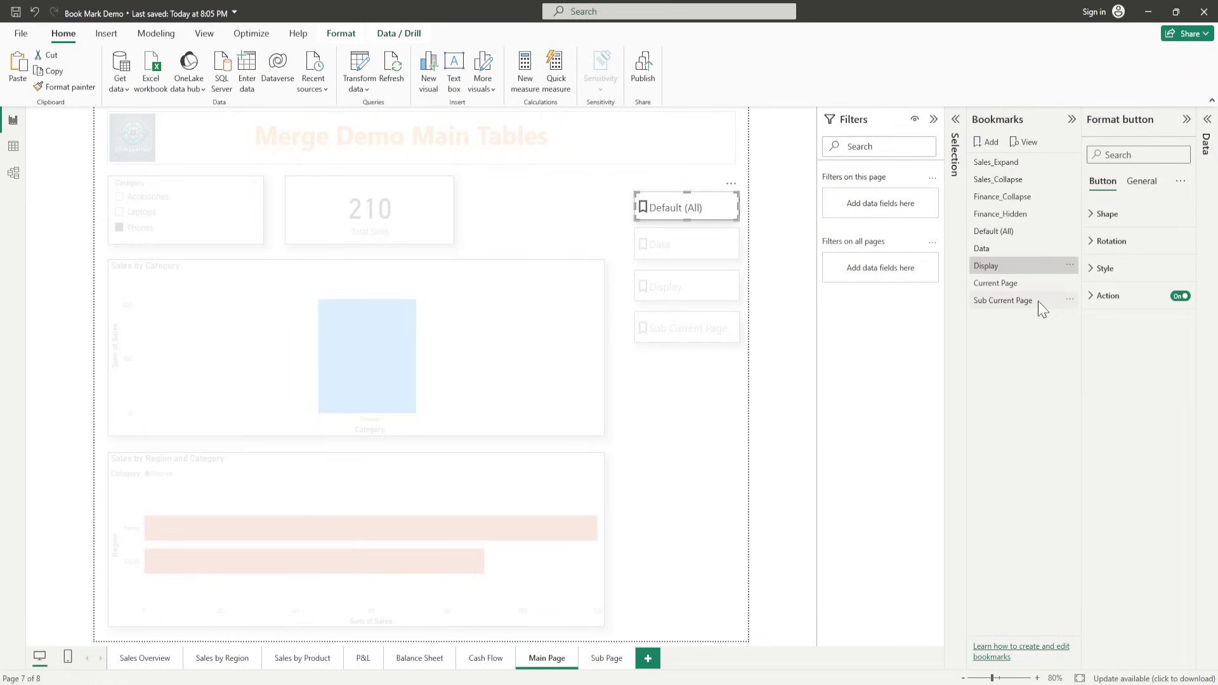
left_click(1070, 283)
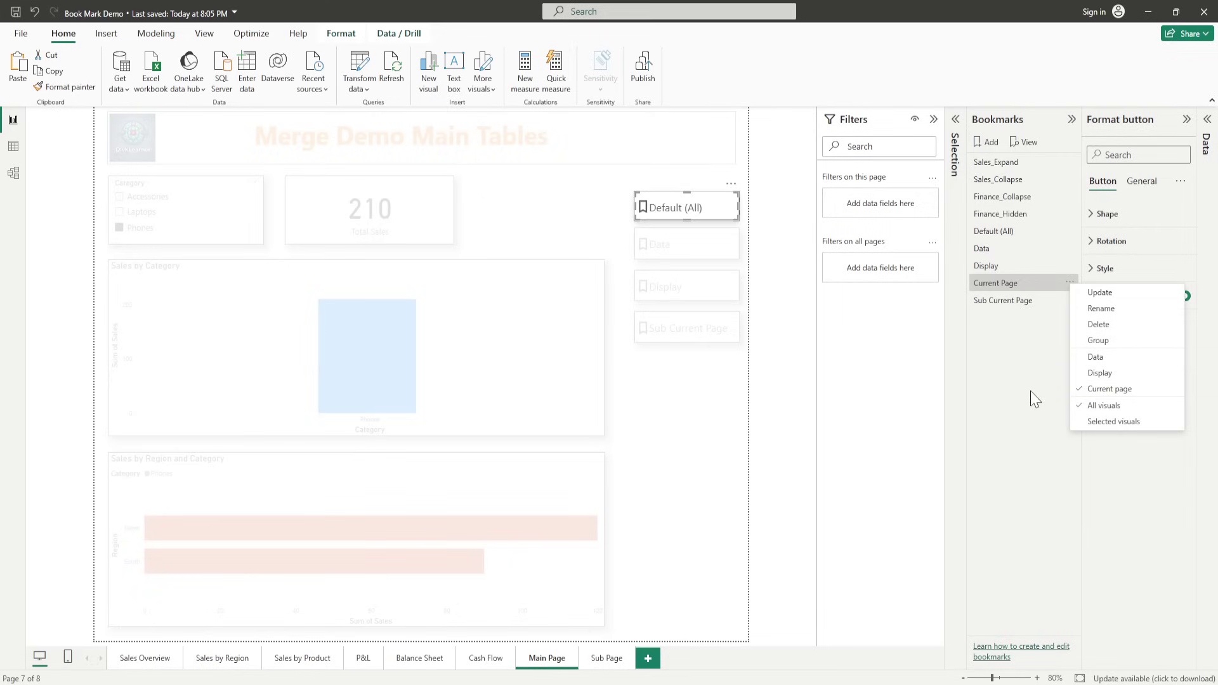
left_click(1018, 287)
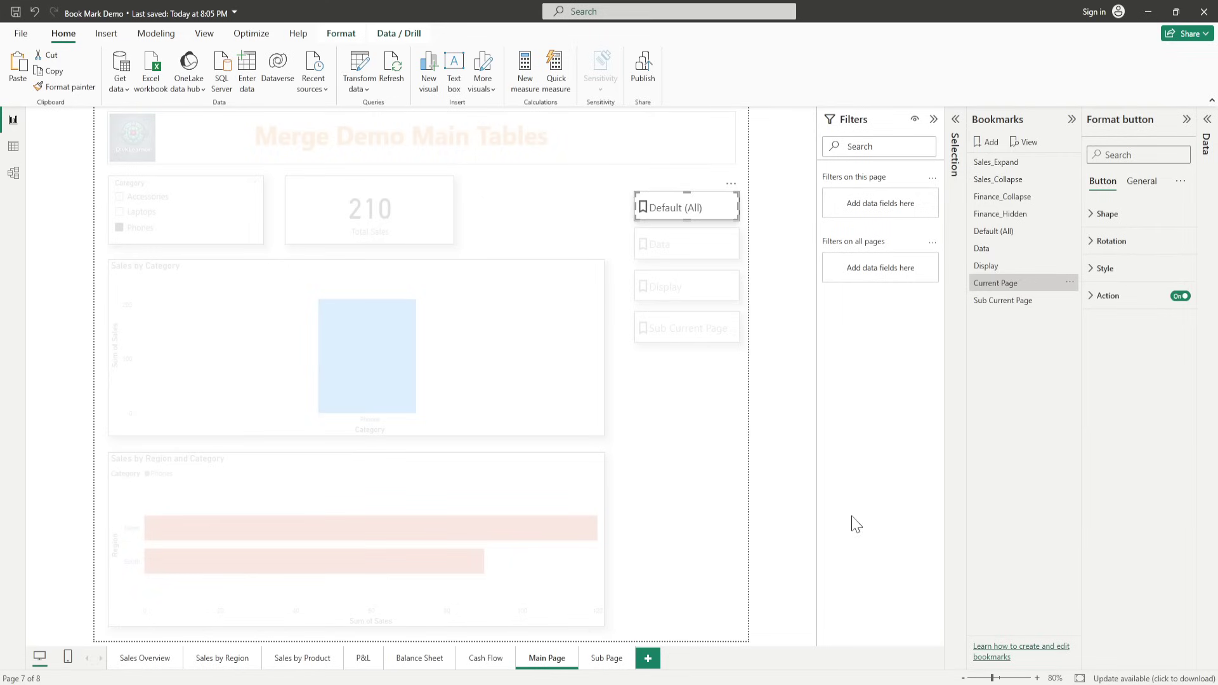
left_click(606, 660)
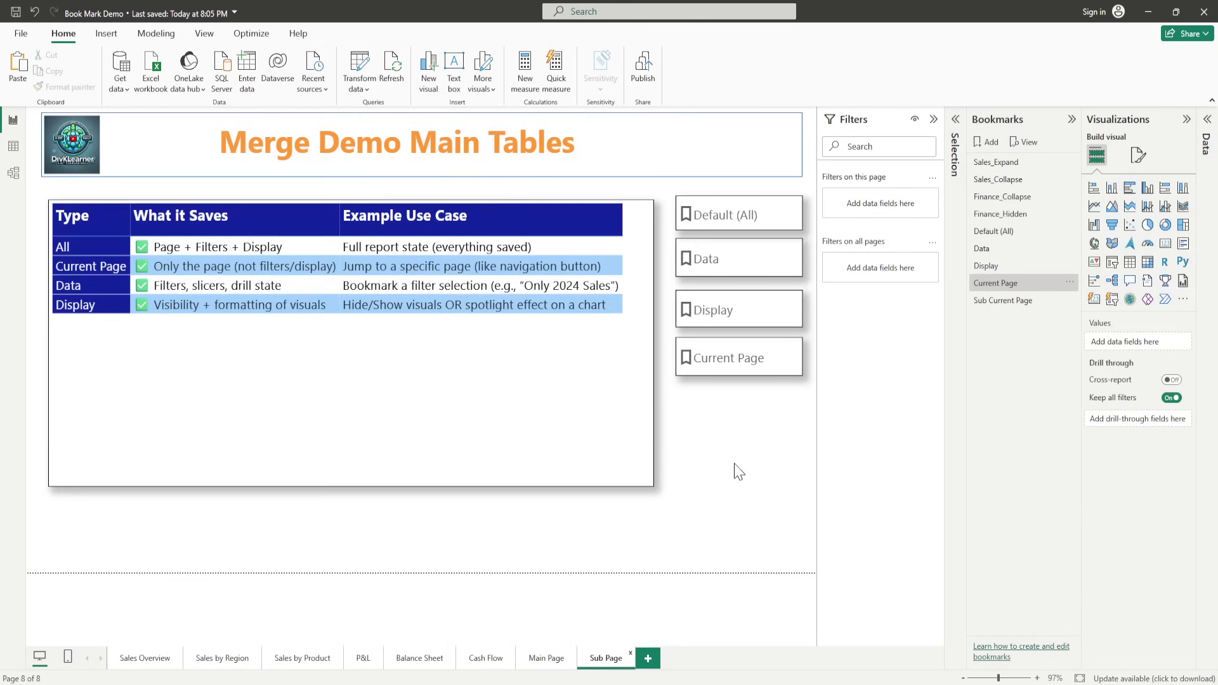
Step: Use the Sub Current Page and Current Page bookmarks to jump between Sub Page and Main Page
left_click(1025, 303)
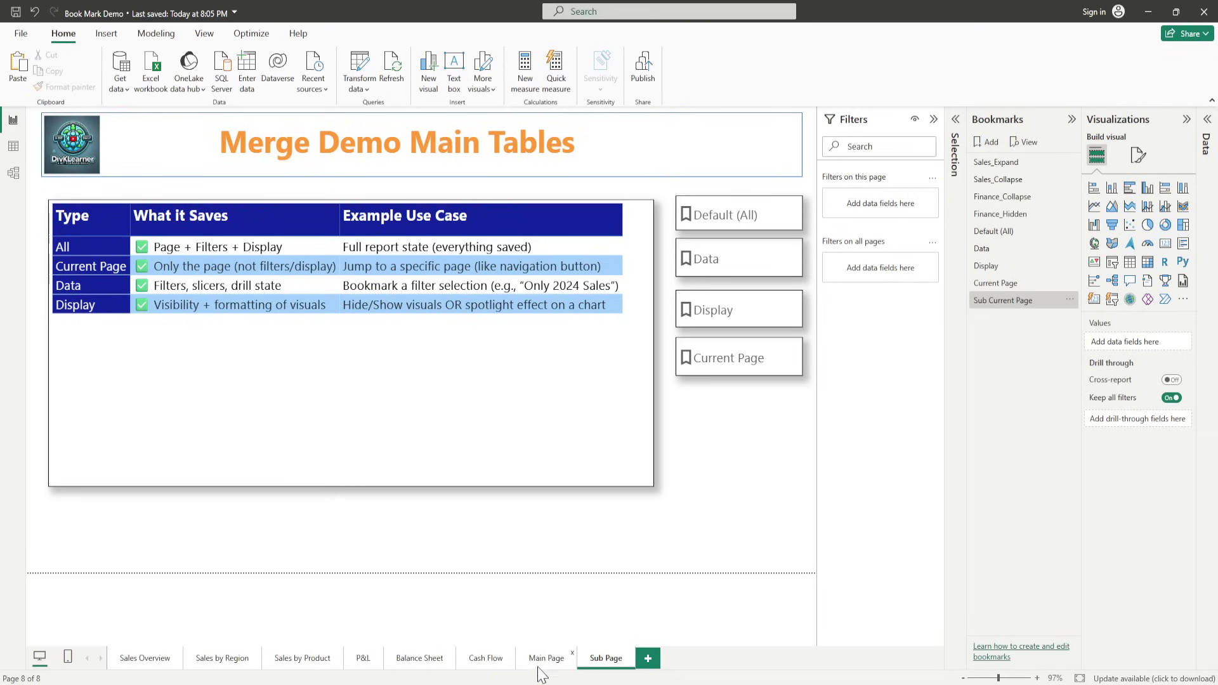
left_click(1002, 285)
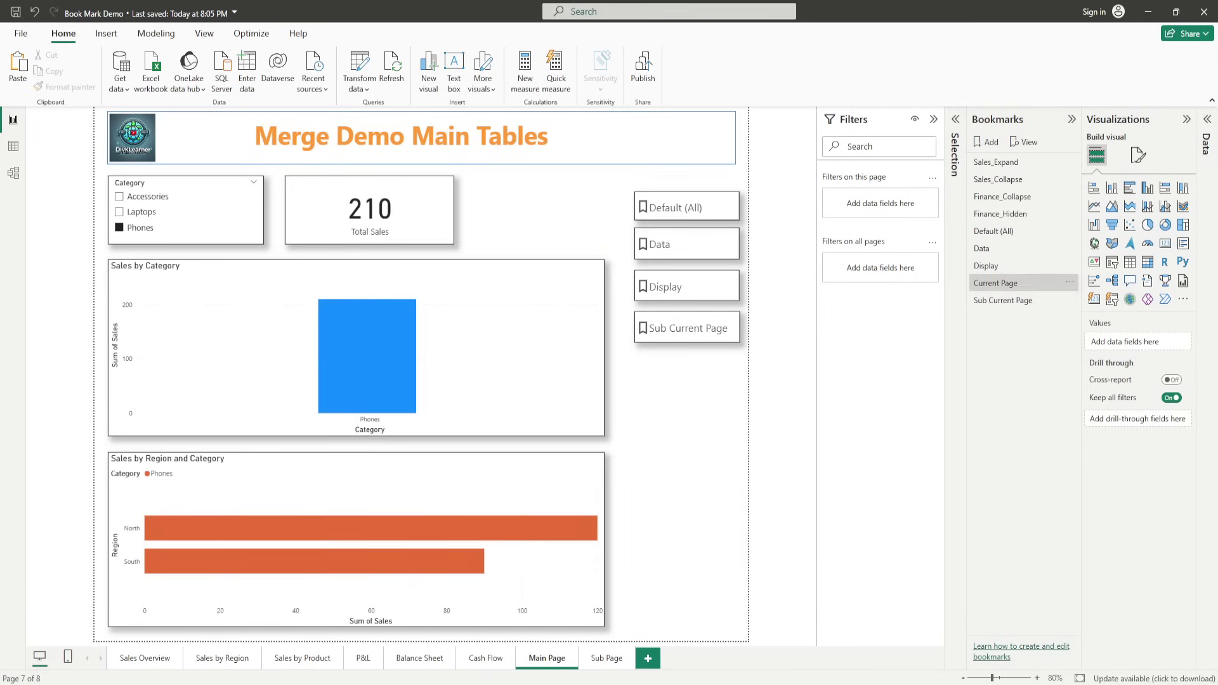
left_click(1005, 302)
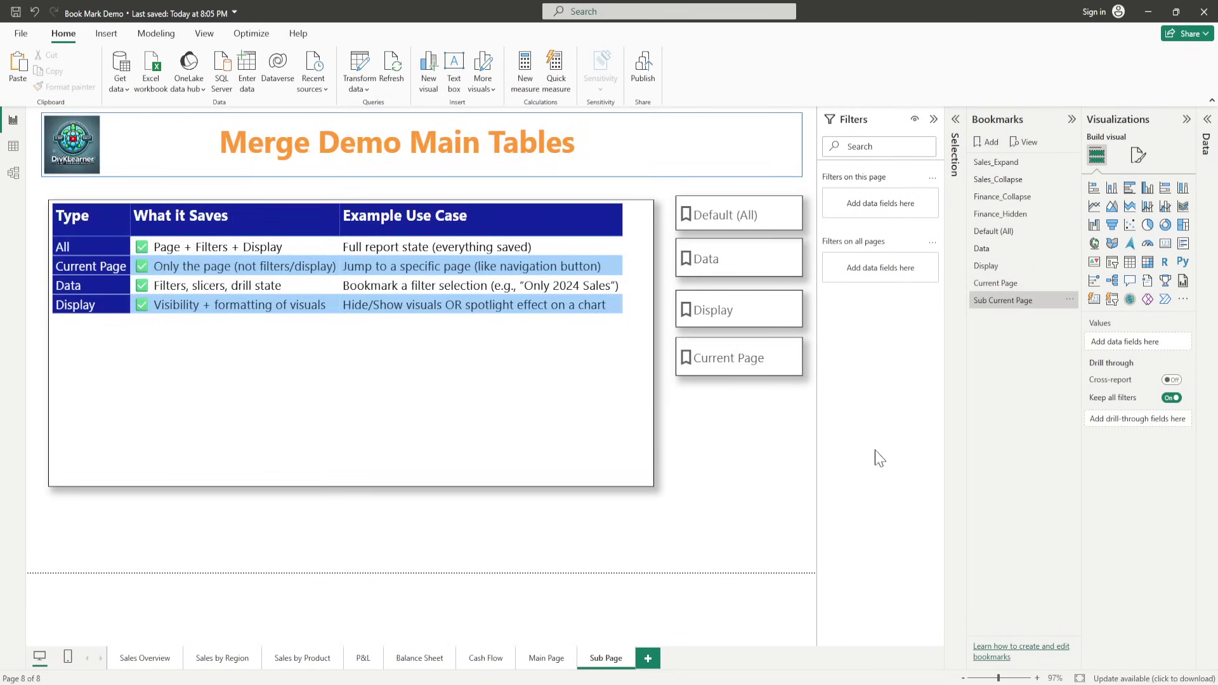
Step: Check which bookmark the Default (All), Data and Current Page buttons each trigger
left_click(733, 226)
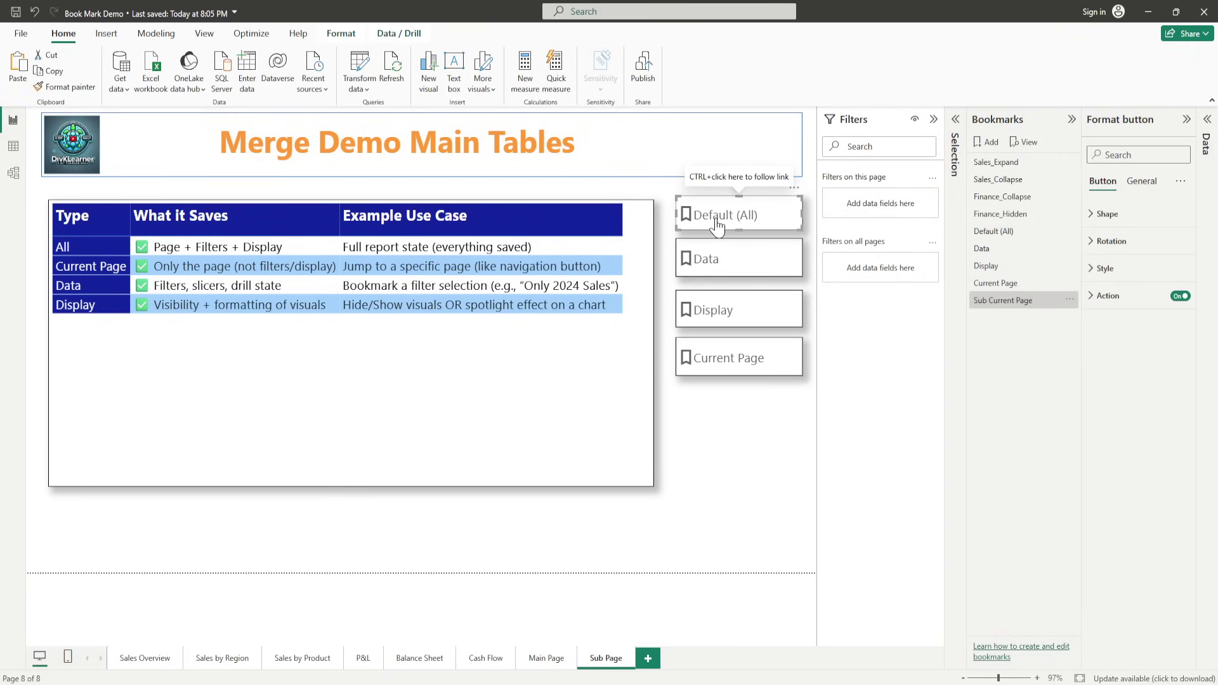
left_click(1092, 297)
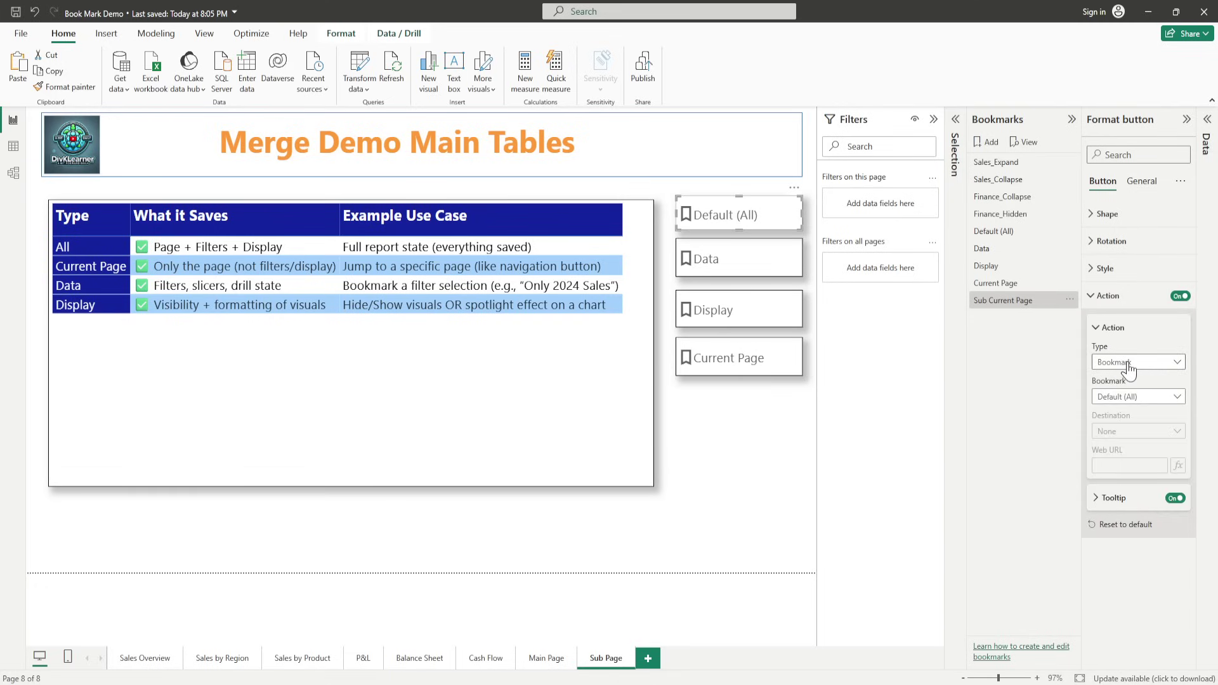
left_click(716, 256)
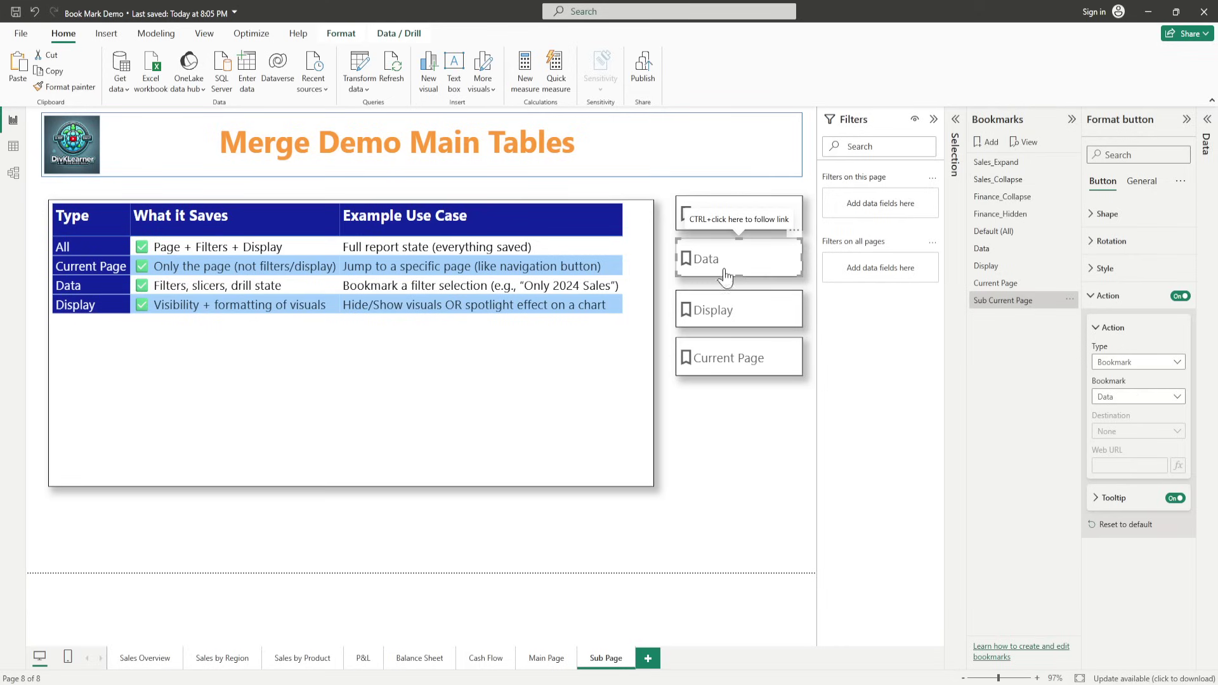
left_click(719, 372)
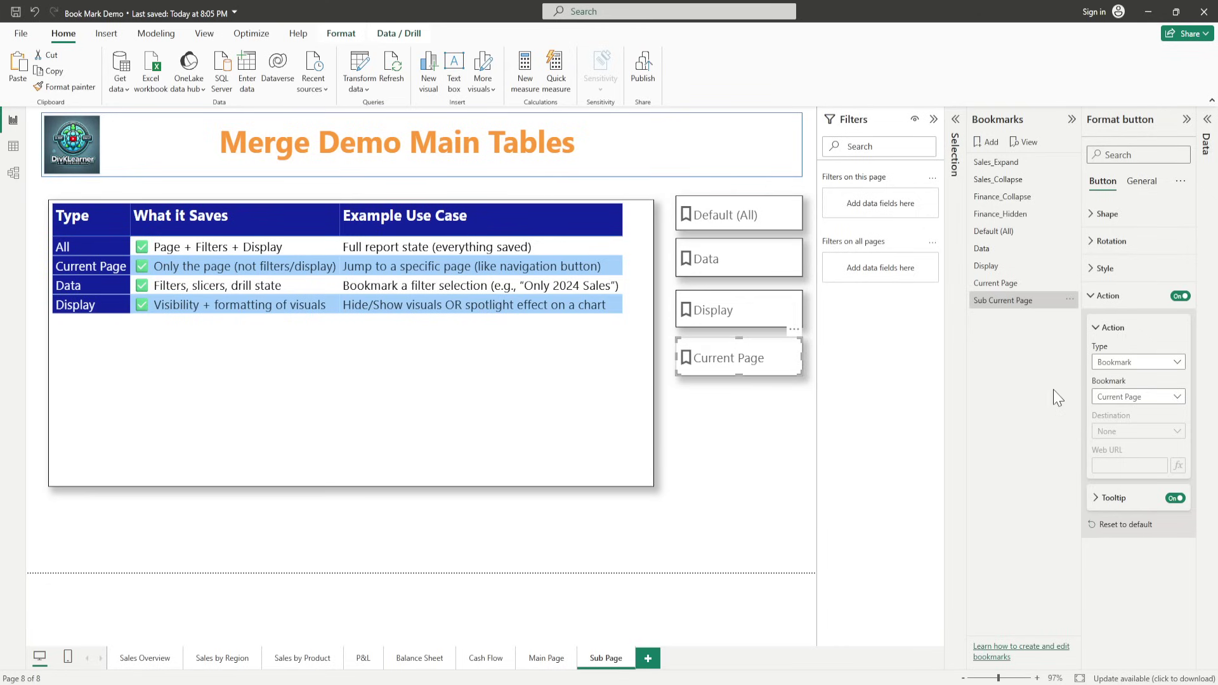
Step: Add a trial Bookmark 10, then on Main Page filter to Accessories and clear it
left_click(986, 145)
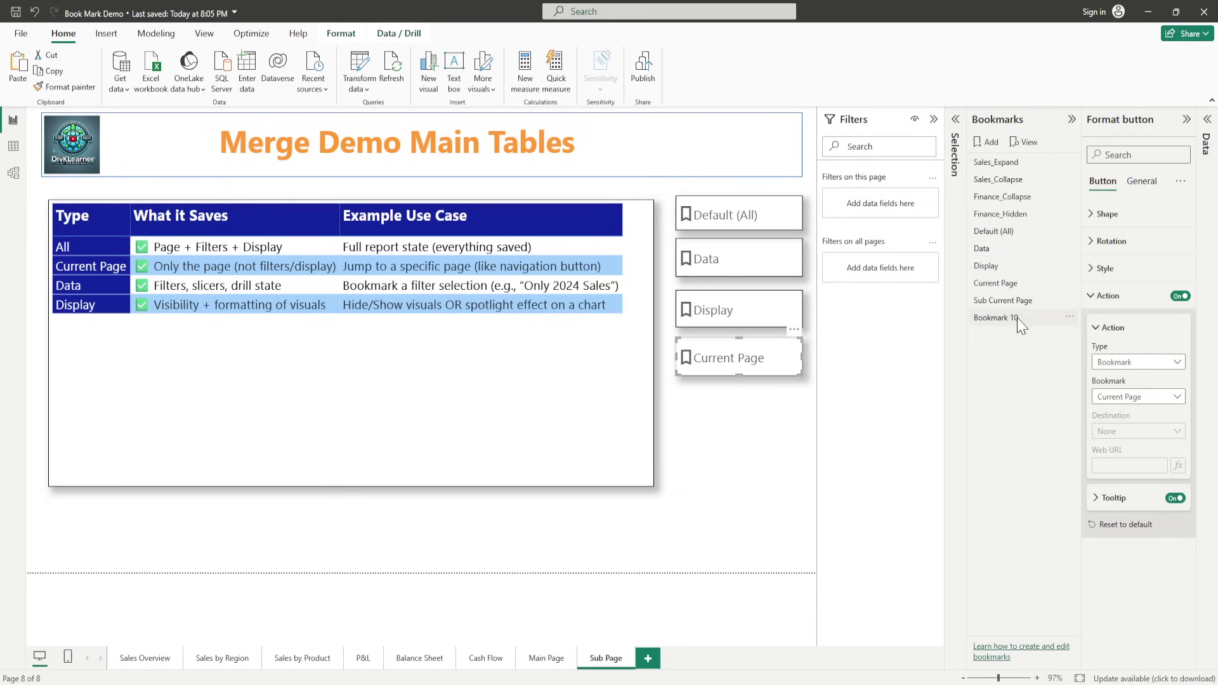
left_click(544, 663)
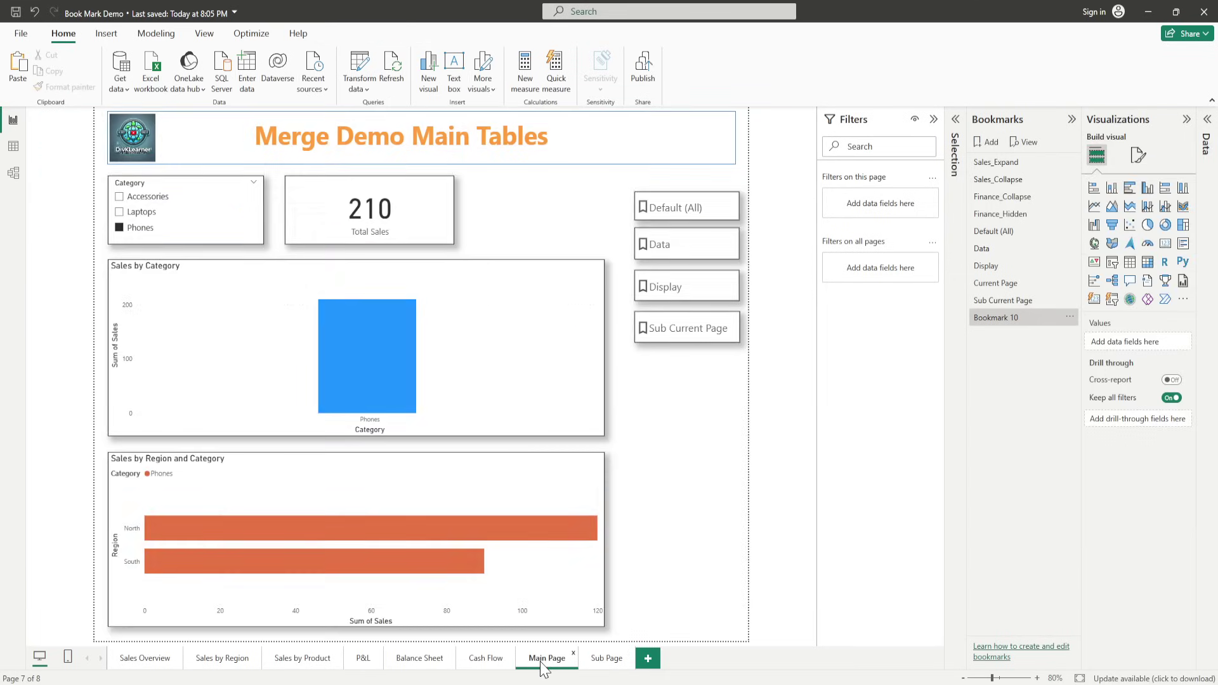
left_click(615, 660)
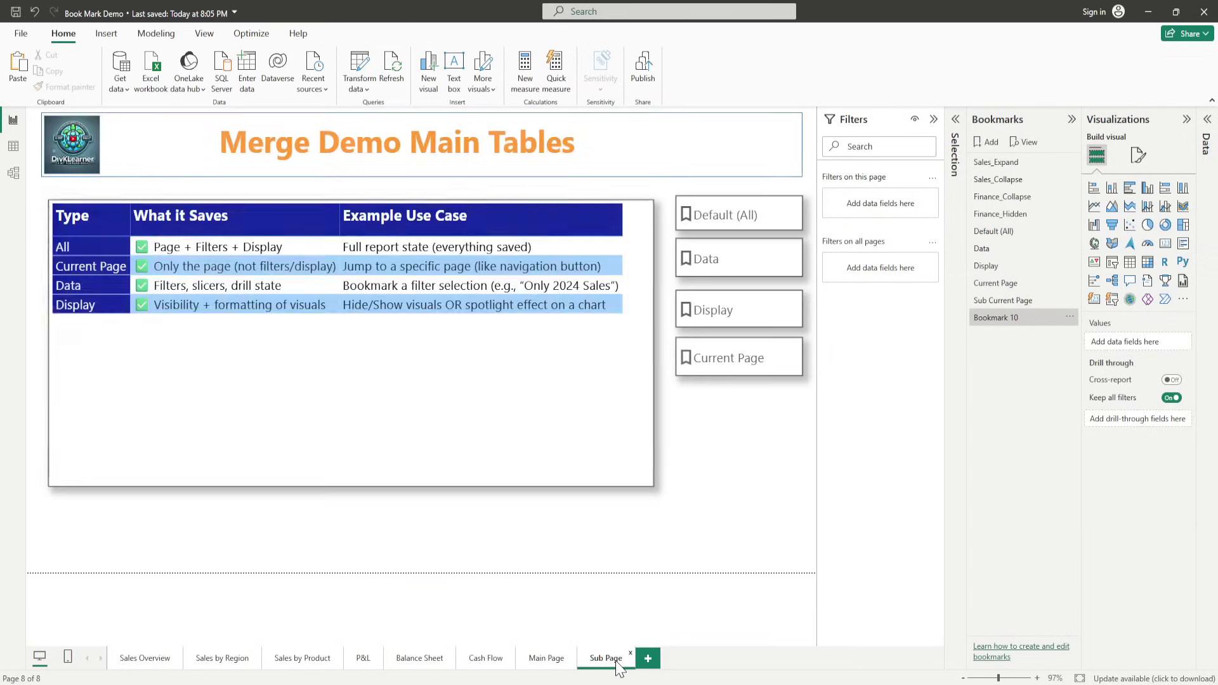
left_click(546, 658)
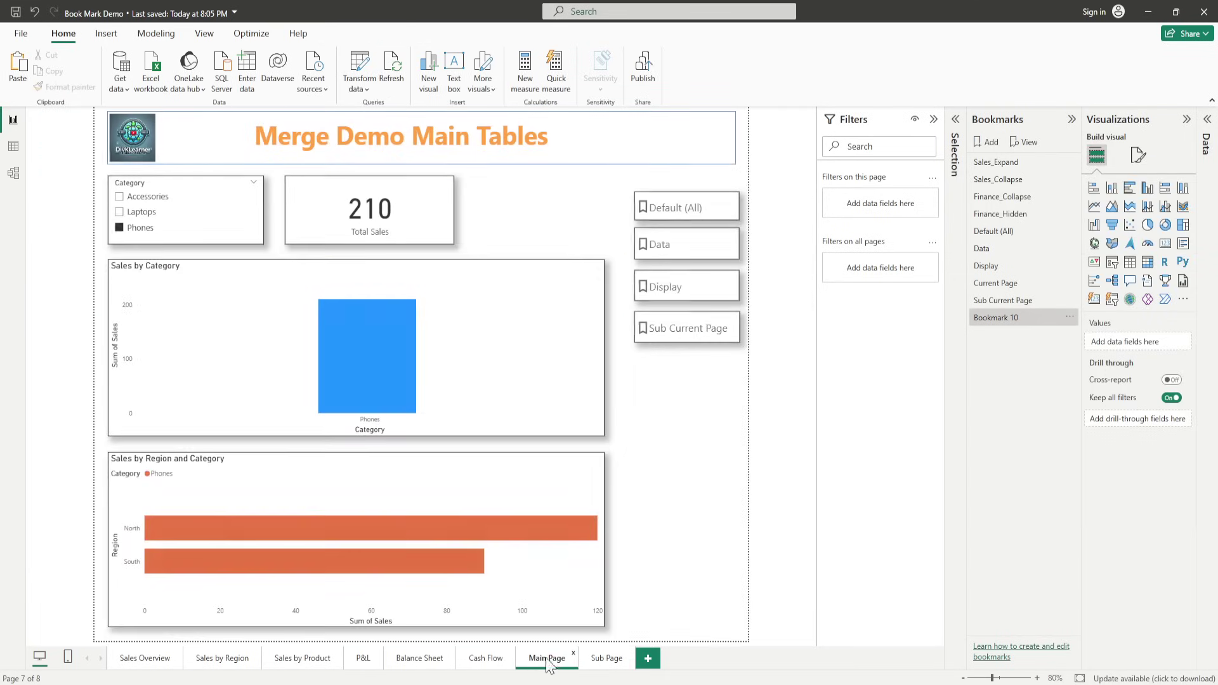
left_click(130, 197)
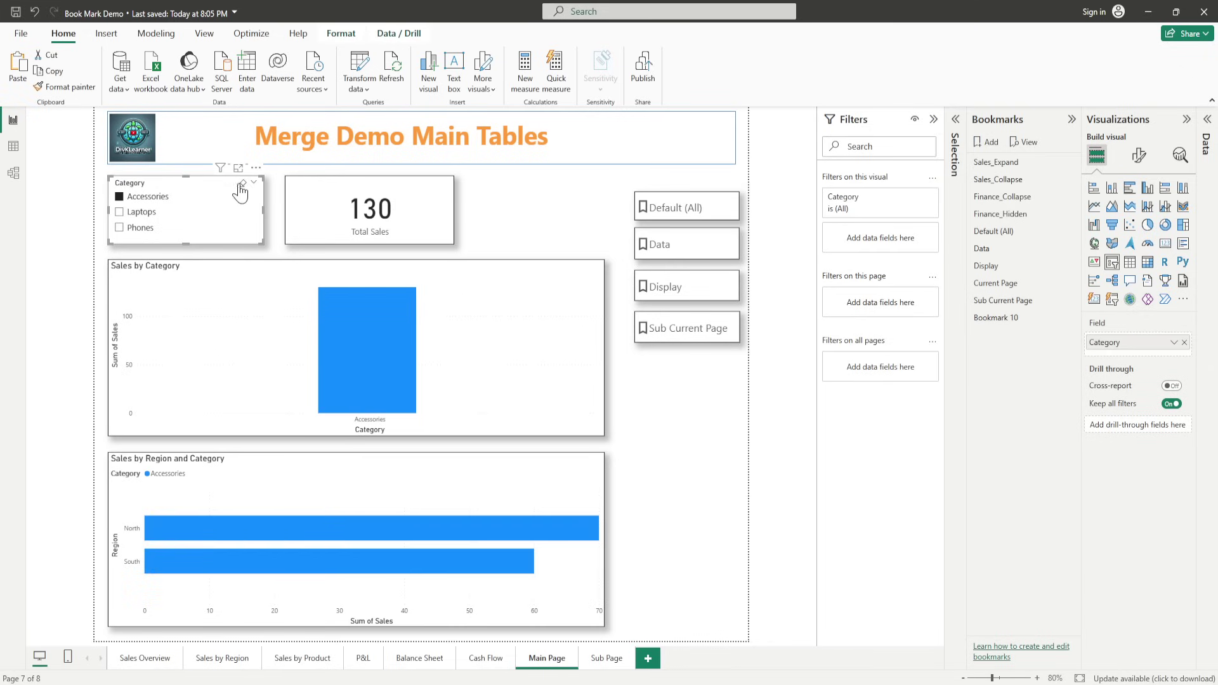
left_click(242, 183)
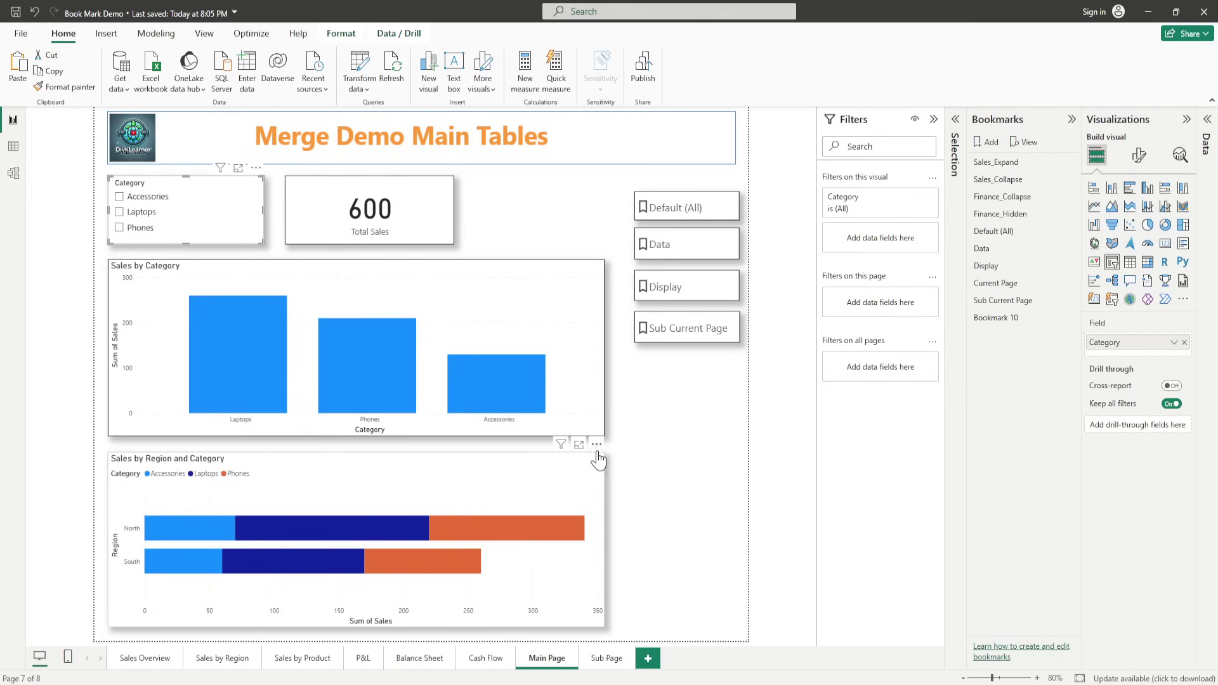
Step: Spotlight the Sales by Region and Category chart, apply Bookmark 10, then delete it
left_click(596, 445)
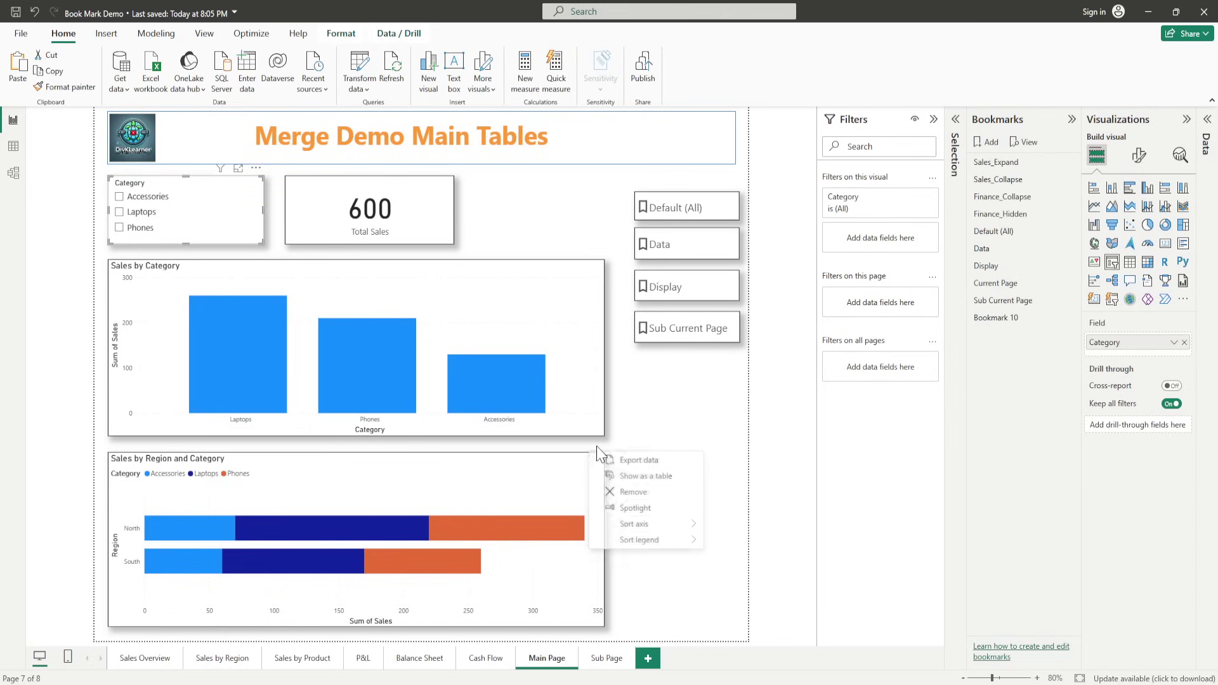
left_click(635, 508)
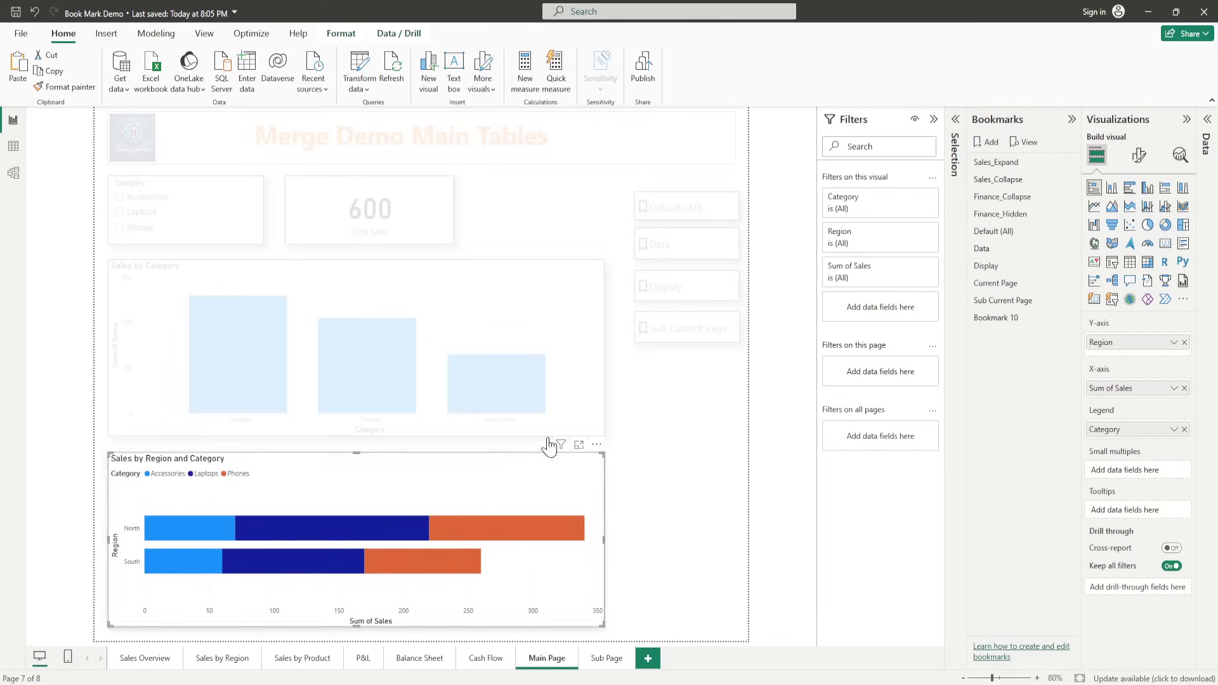
double_click(1009, 317)
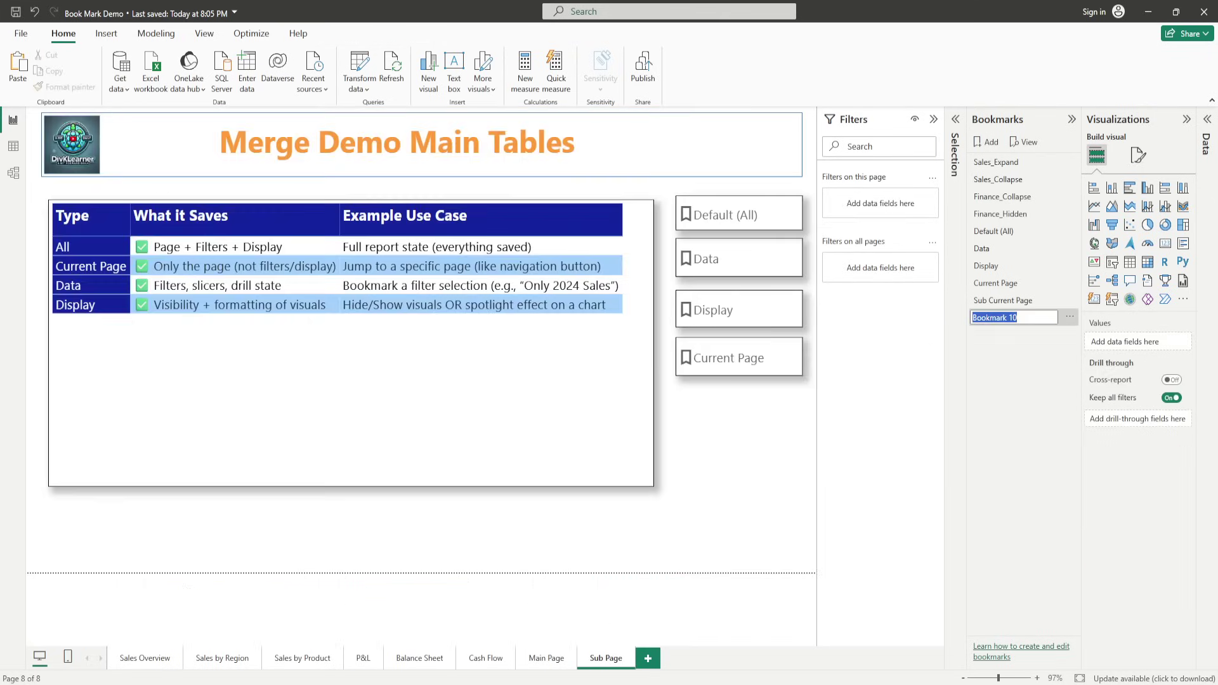
left_click(1015, 401)
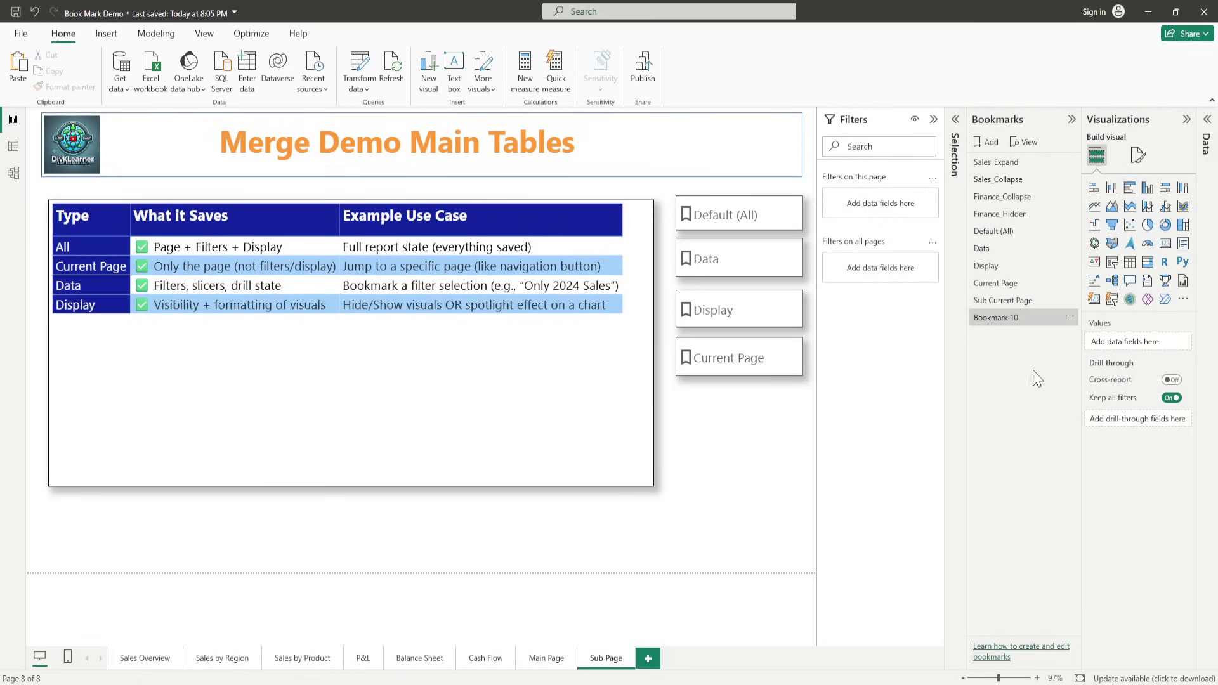
left_click(1074, 319)
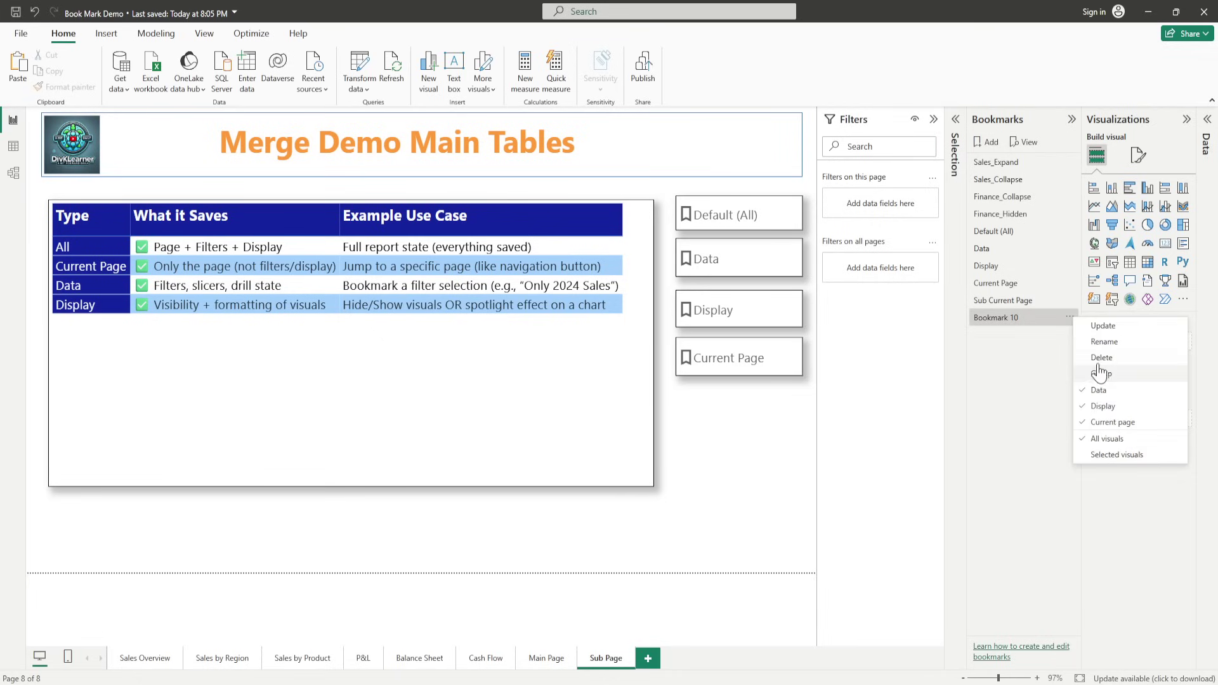
left_click(1098, 355)
Step: On Main Page, spotlight the Sales by Region and Category chart and add a bookmark
left_click(535, 660)
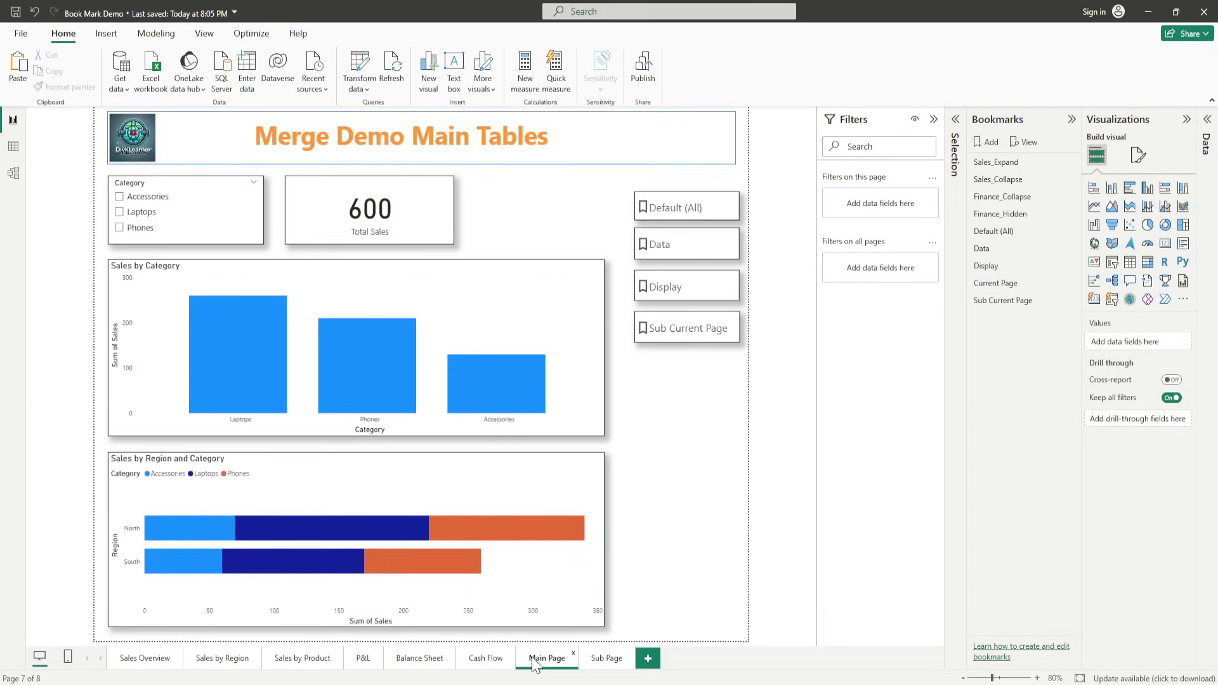
left_click(596, 444)
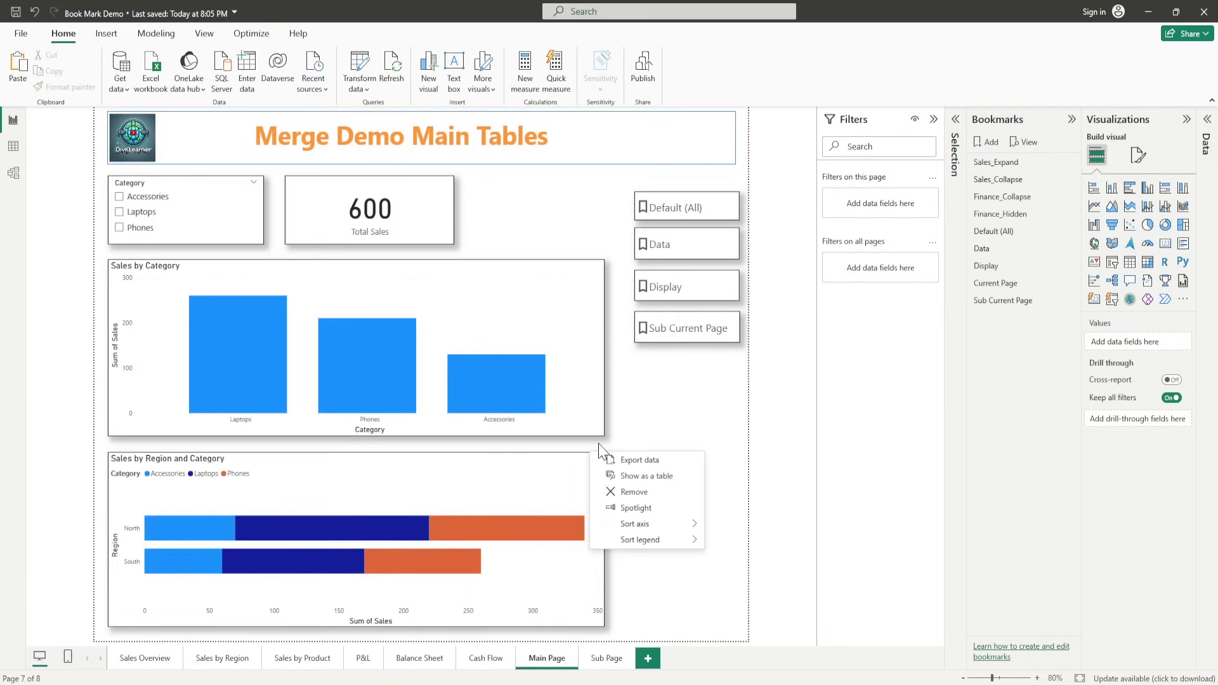
left_click(632, 509)
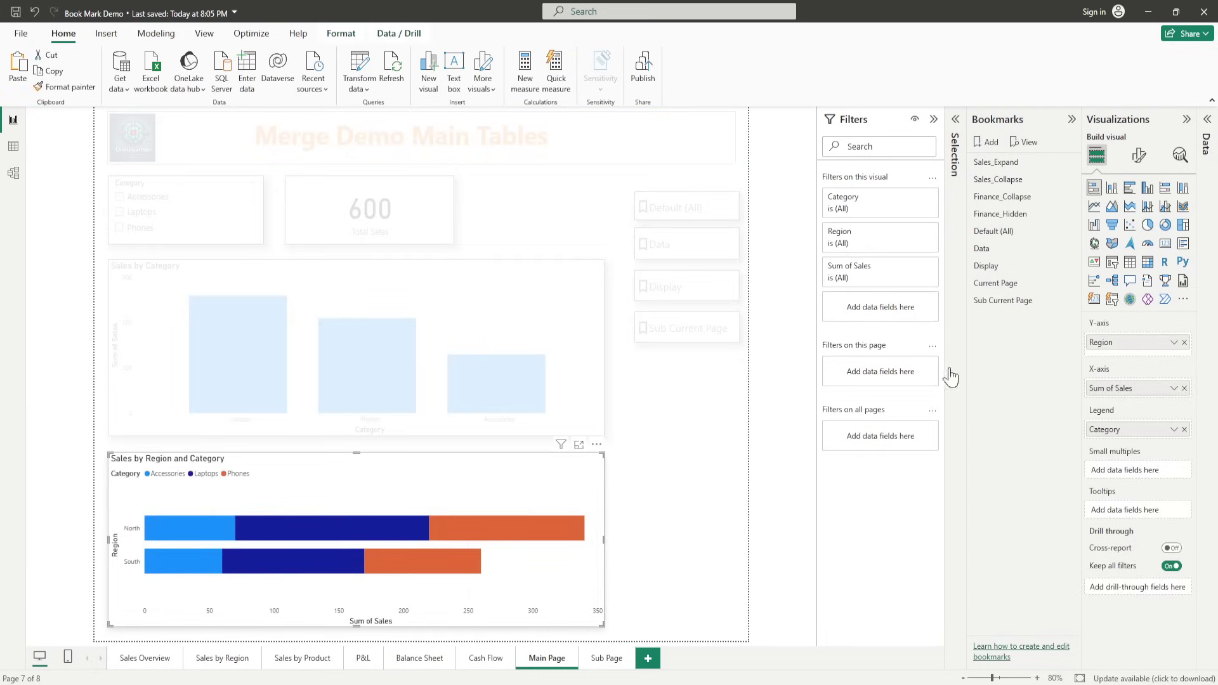
left_click(985, 143)
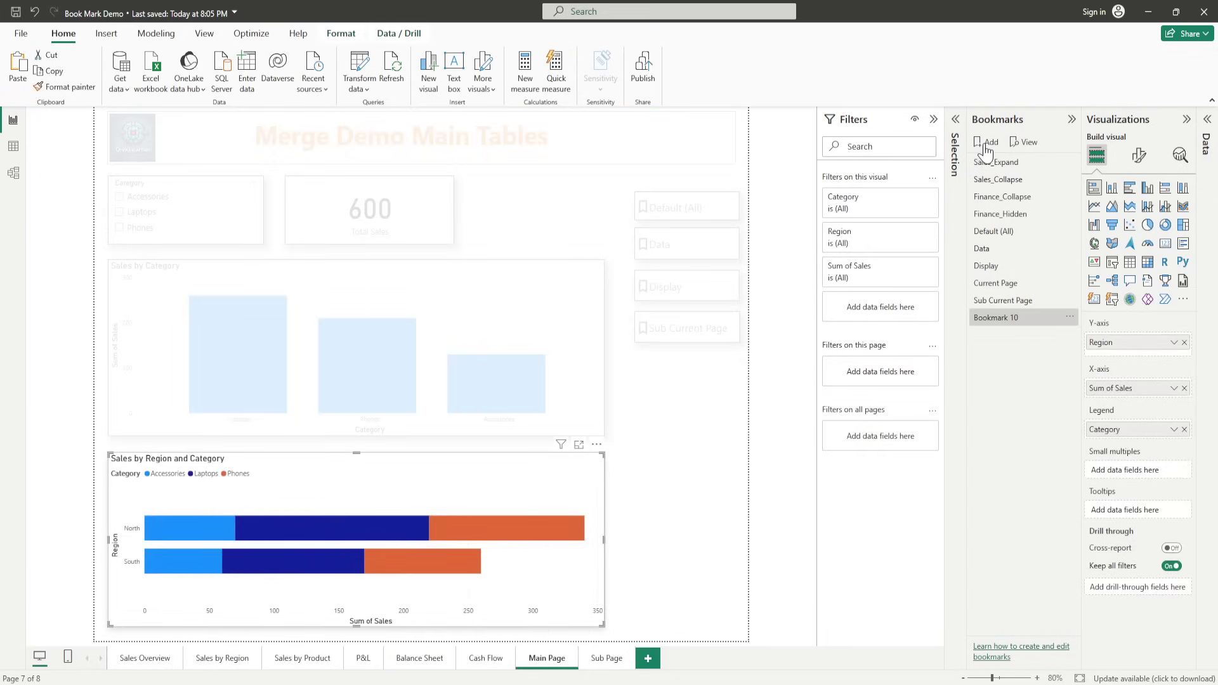
Step: Rename the new bookmark to 'Spotlight' and select it
double_click(996, 318)
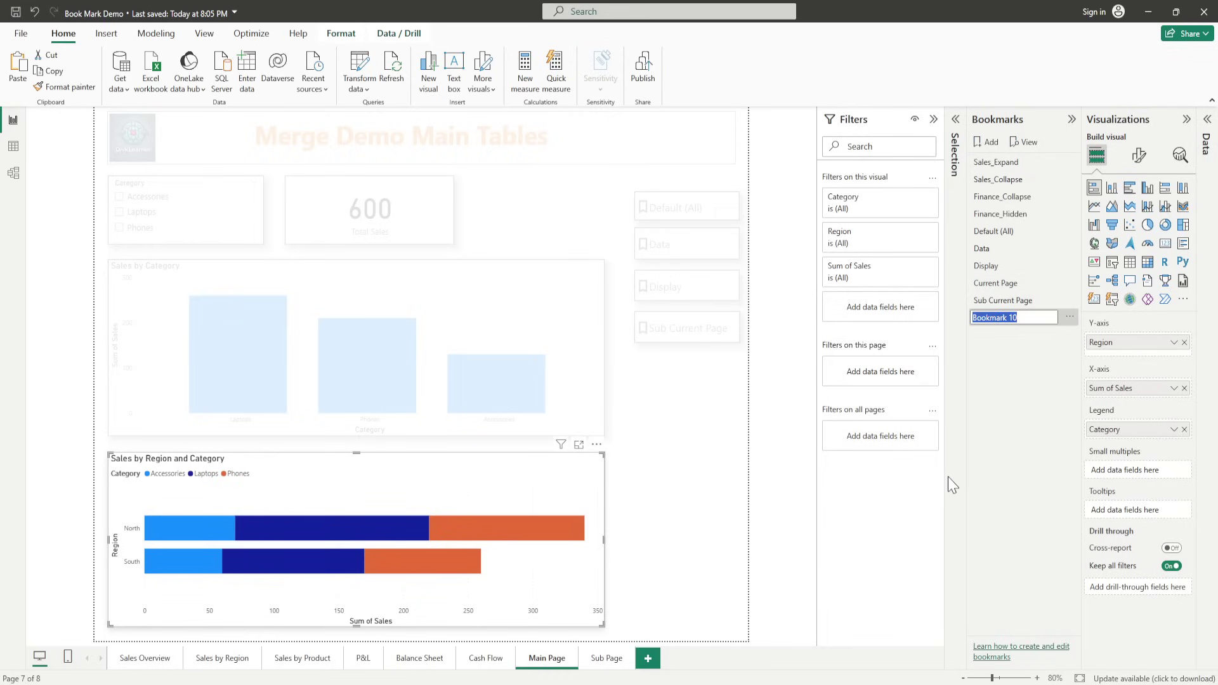
type("Spo")
type("t")
type("tlit")
key("BackSpace")
type("ght")
left_click(979, 382)
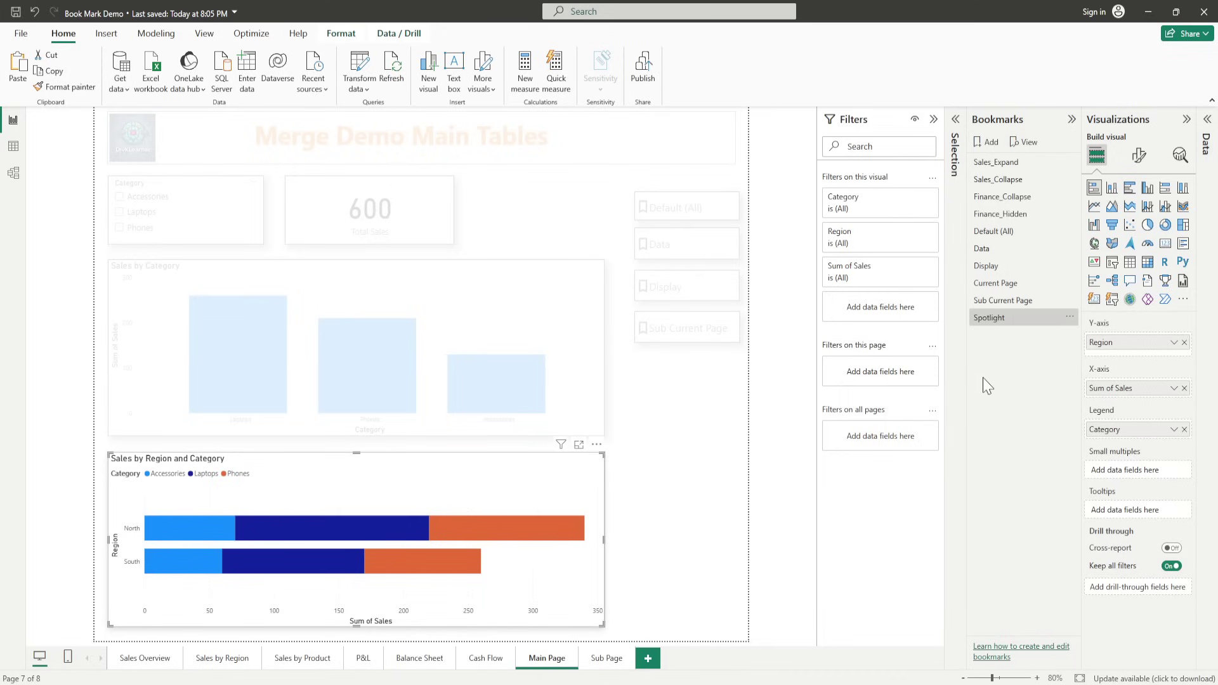
left_click(994, 325)
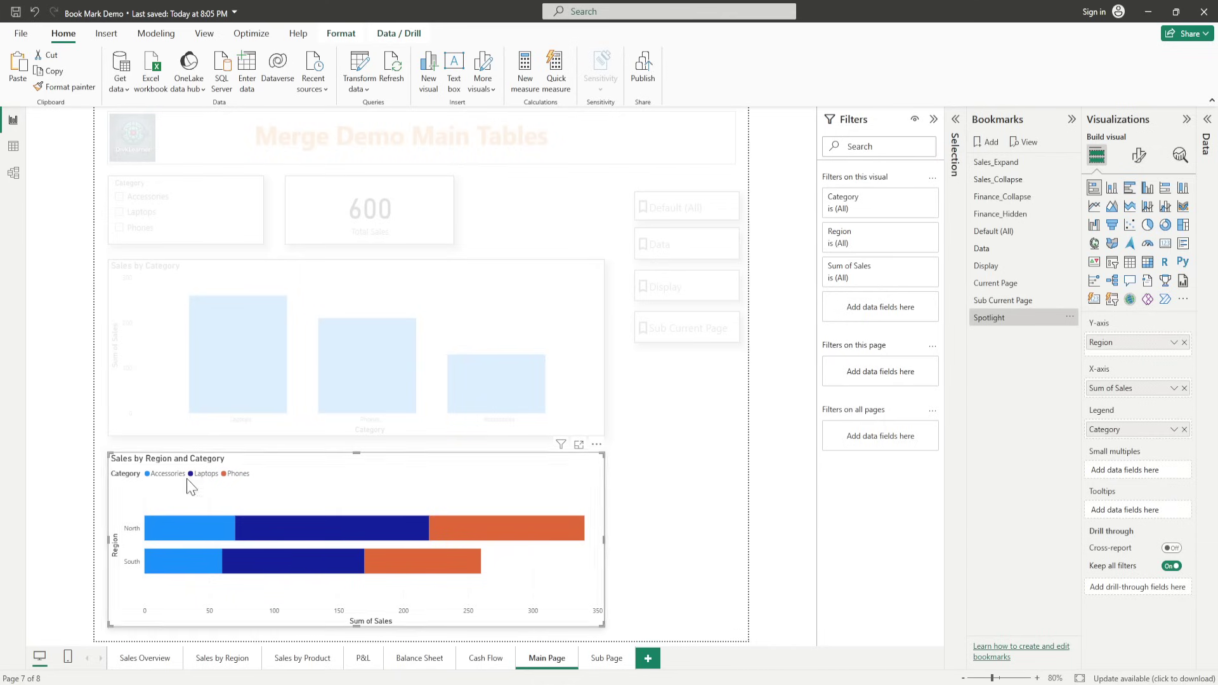
Step: Turn off the chart's spotlight and spotlight the Sub Current Page button instead
left_click(596, 444)
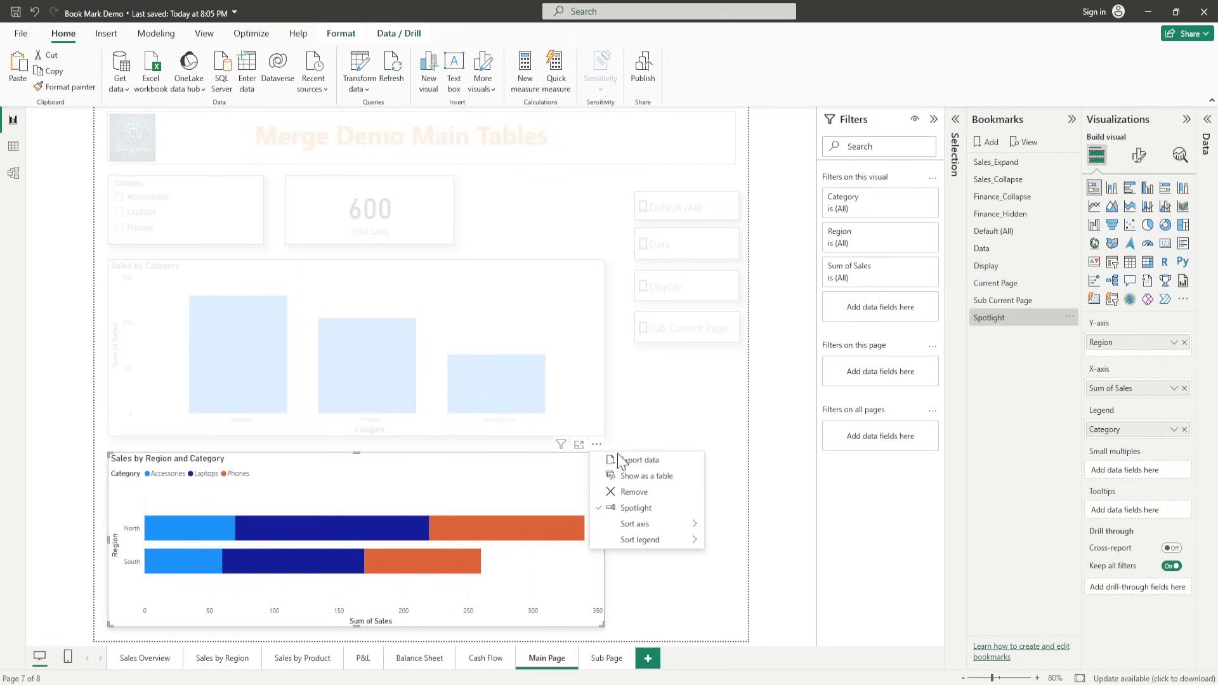
left_click(635, 509)
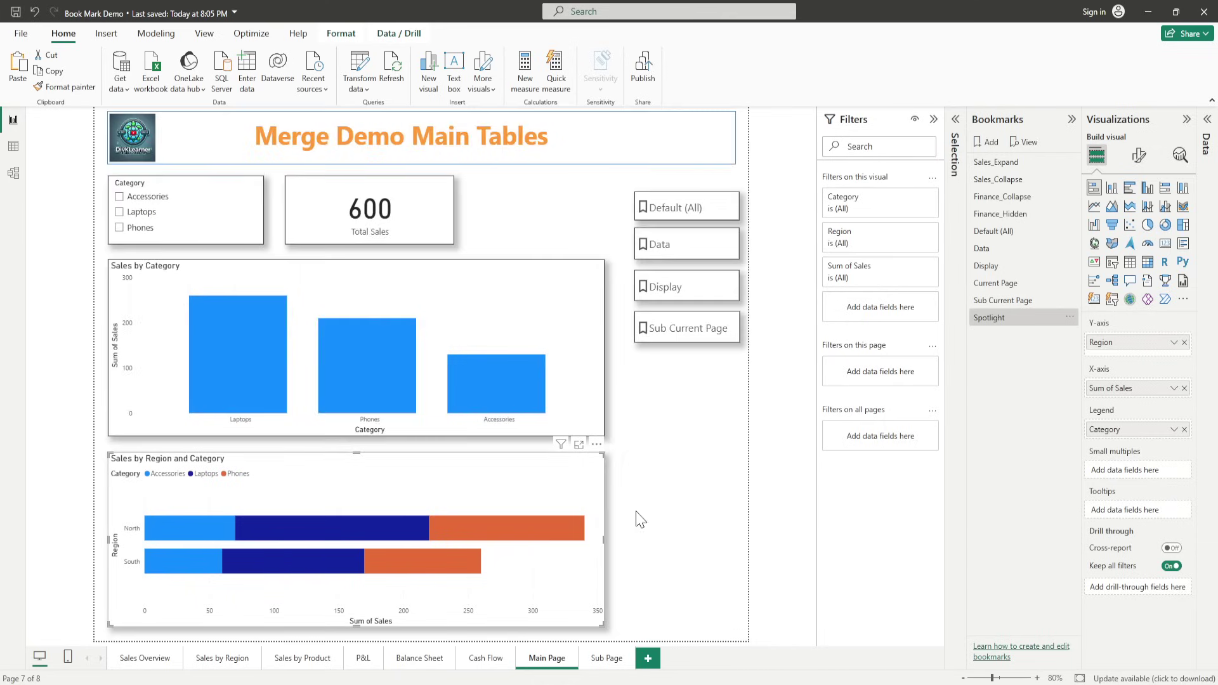
left_click(703, 336)
left_click(733, 305)
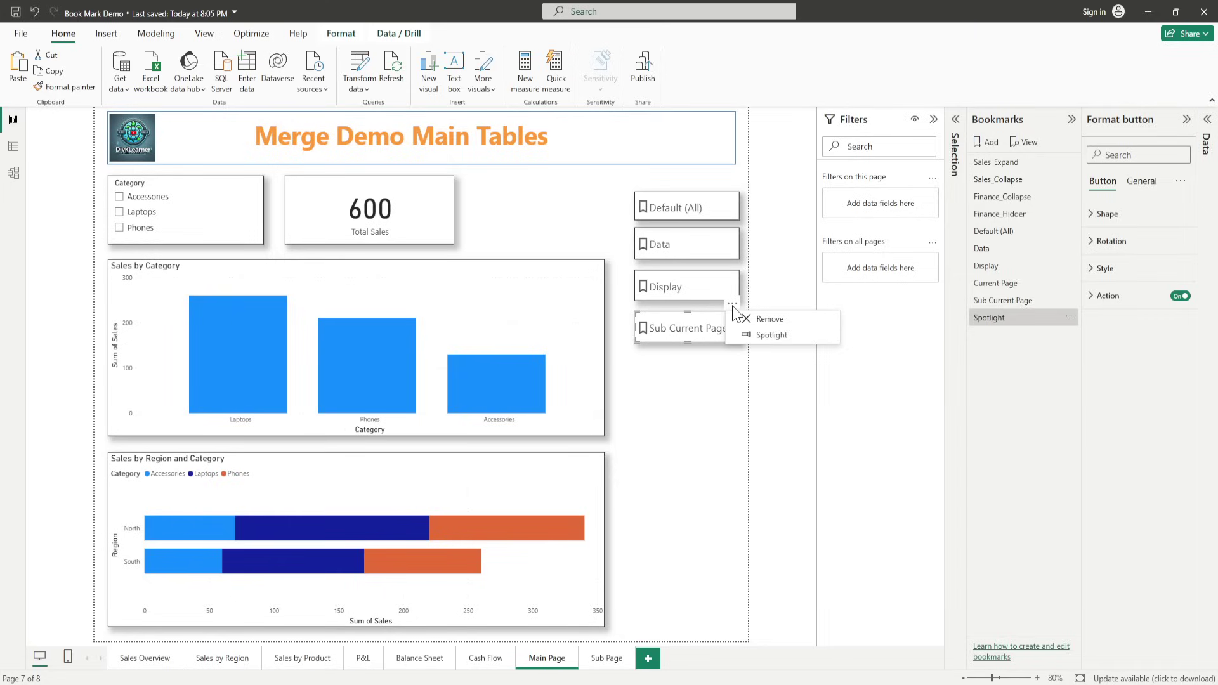
left_click(765, 337)
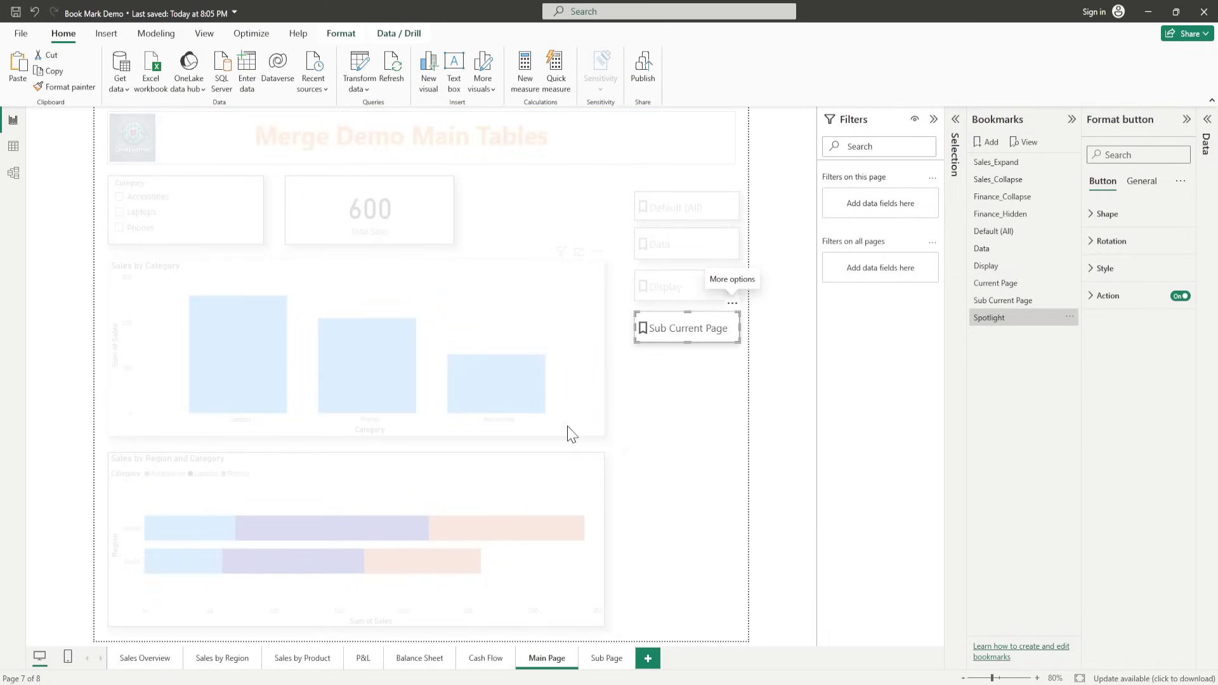
Step: Update the Spotlight bookmark to this view and test it after the Sub Current Page bookmark
left_click(1070, 318)
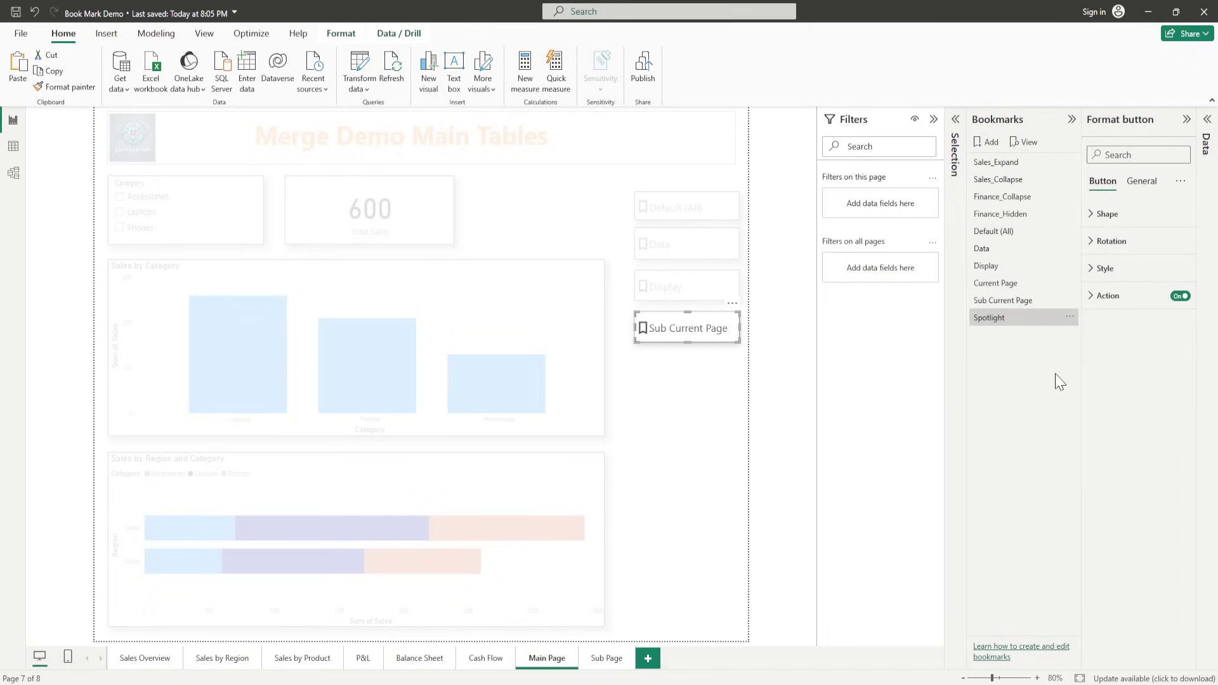
left_click(1086, 329)
left_click(1006, 300)
left_click(992, 317)
left_click(1071, 317)
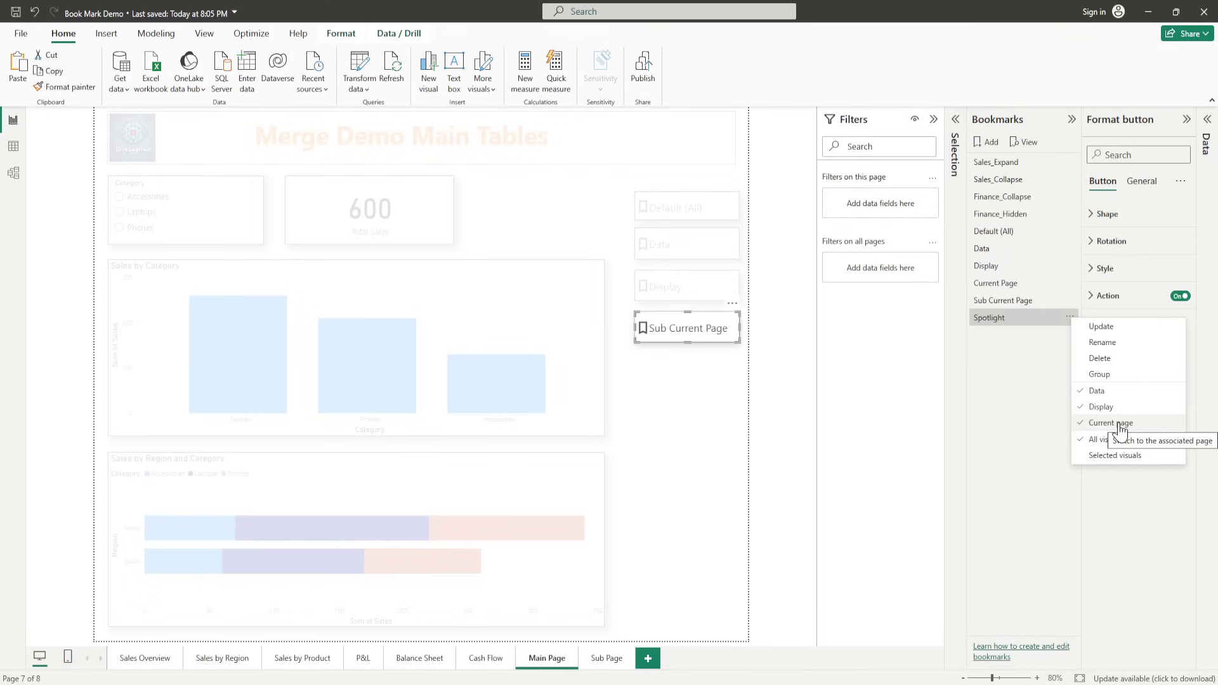
Step: Apply Default (All), clear the Laptops slicer, then reapply Default (All) via its canvas button
left_click(993, 232)
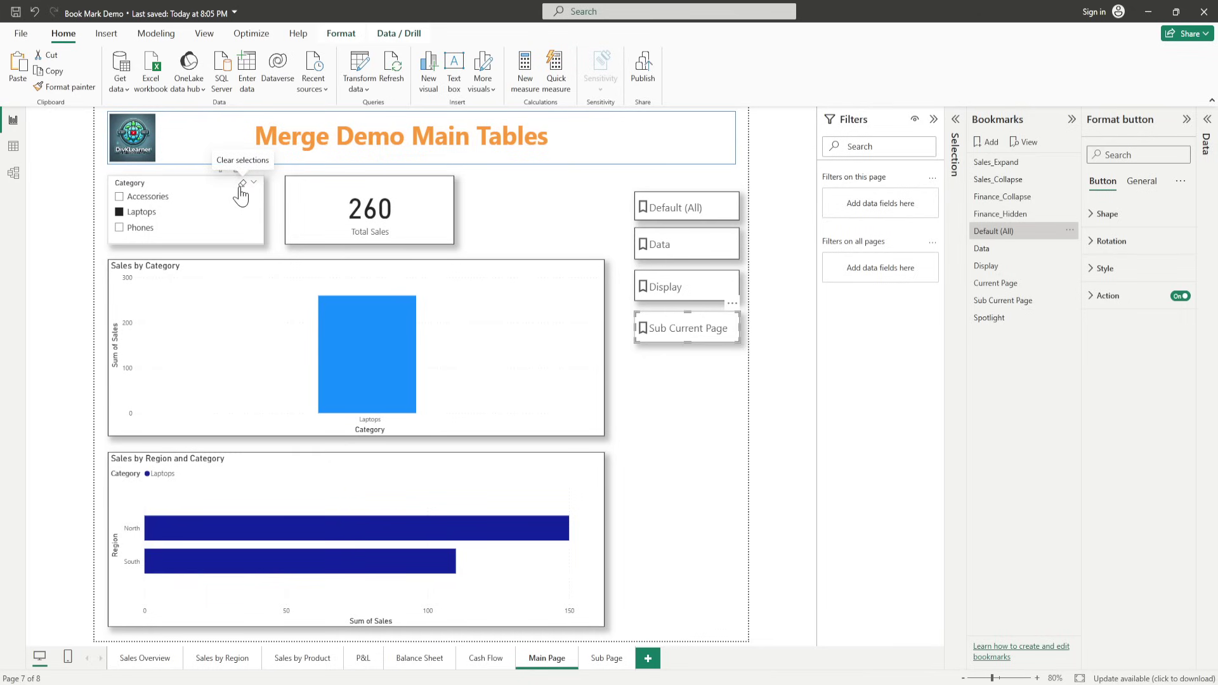
left_click(242, 188)
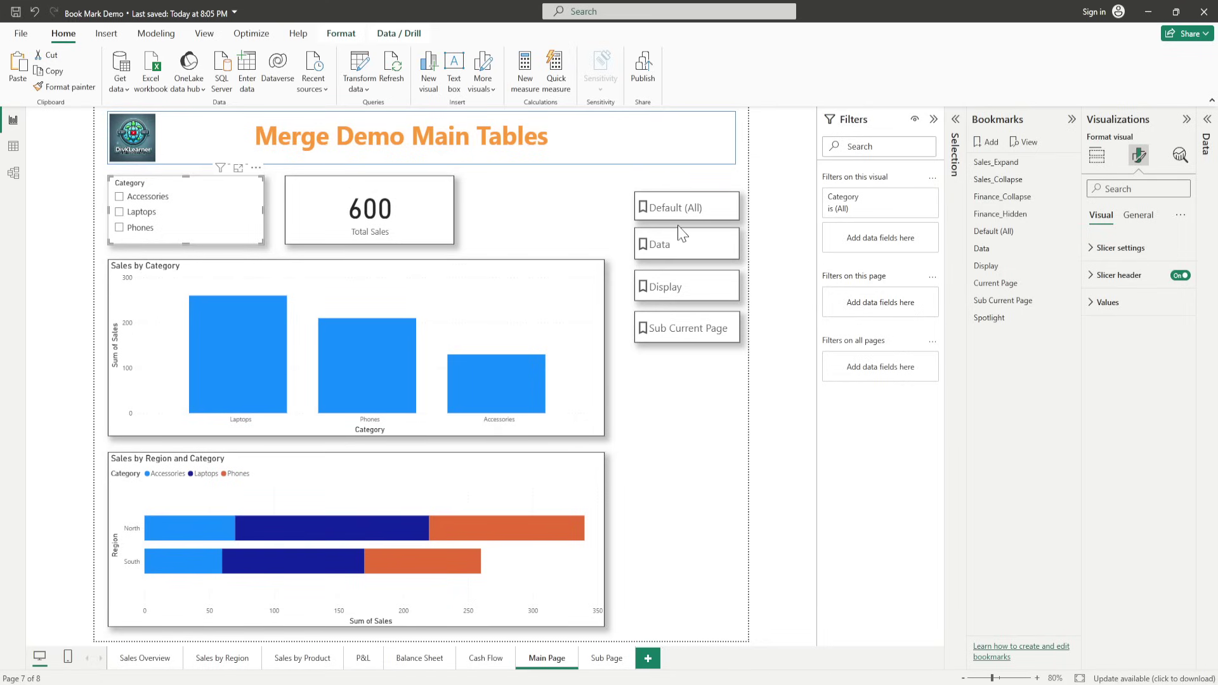
left_click(657, 212, "ctrl")
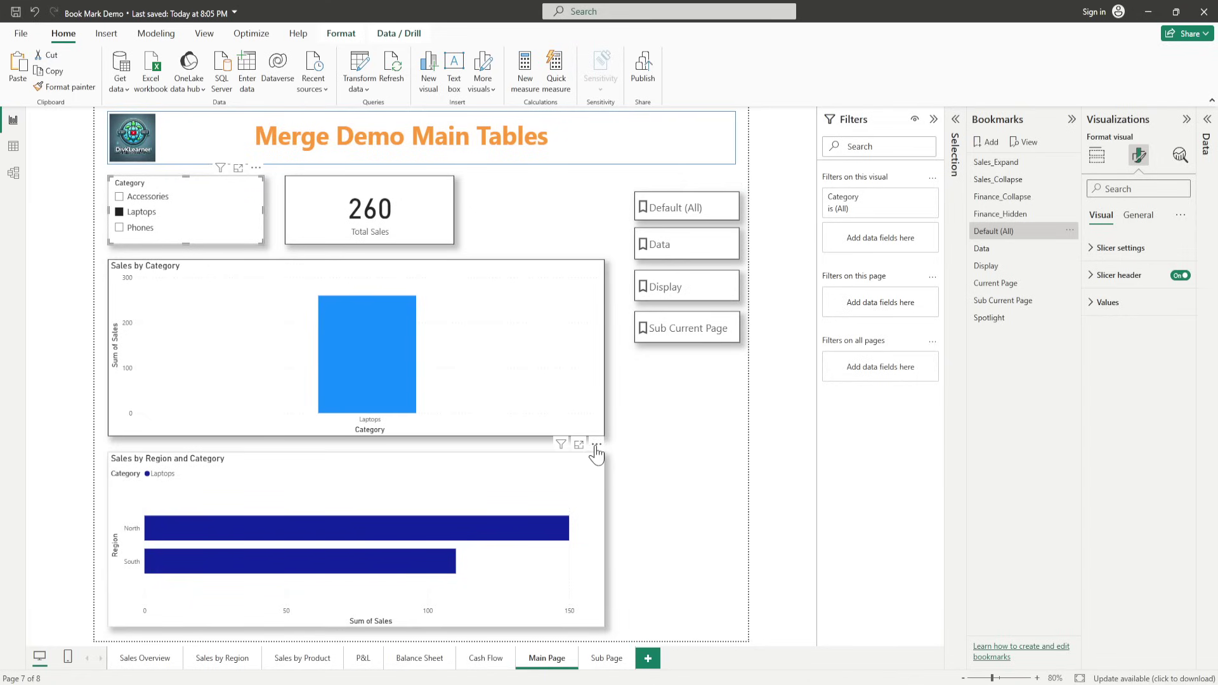
left_click(597, 446)
left_click(574, 485)
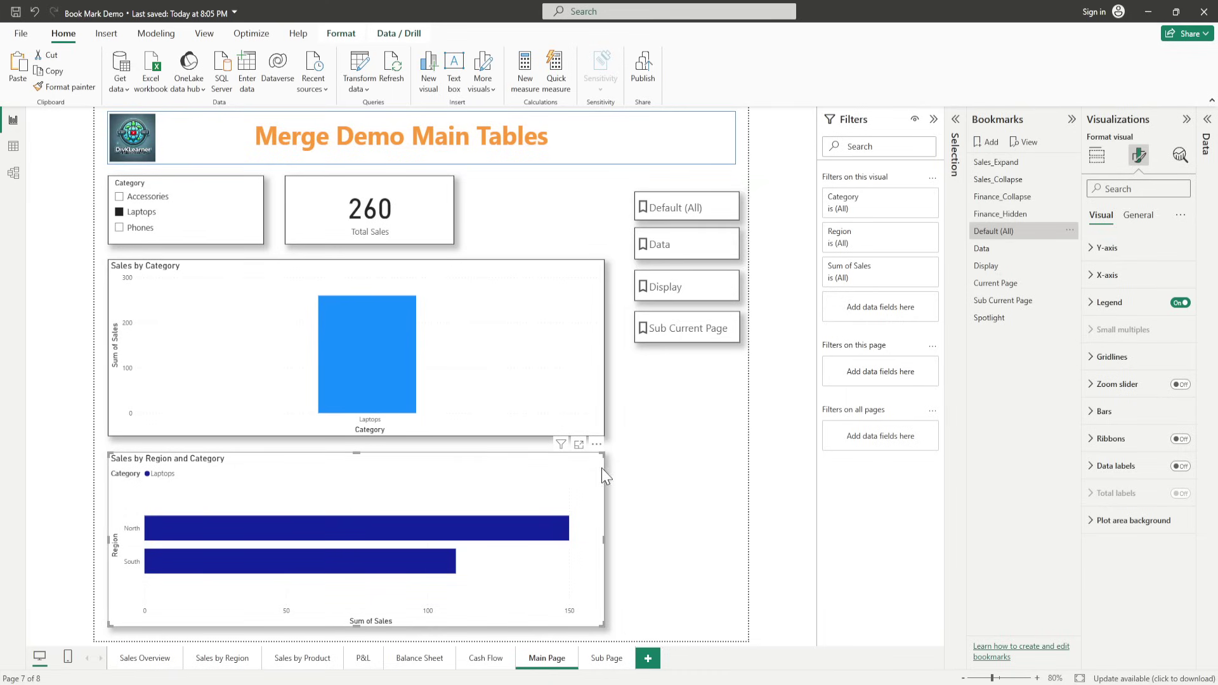
Step: Spotlight the Default (All) button, then end the spotlight so all visuals reappear
left_click(596, 445)
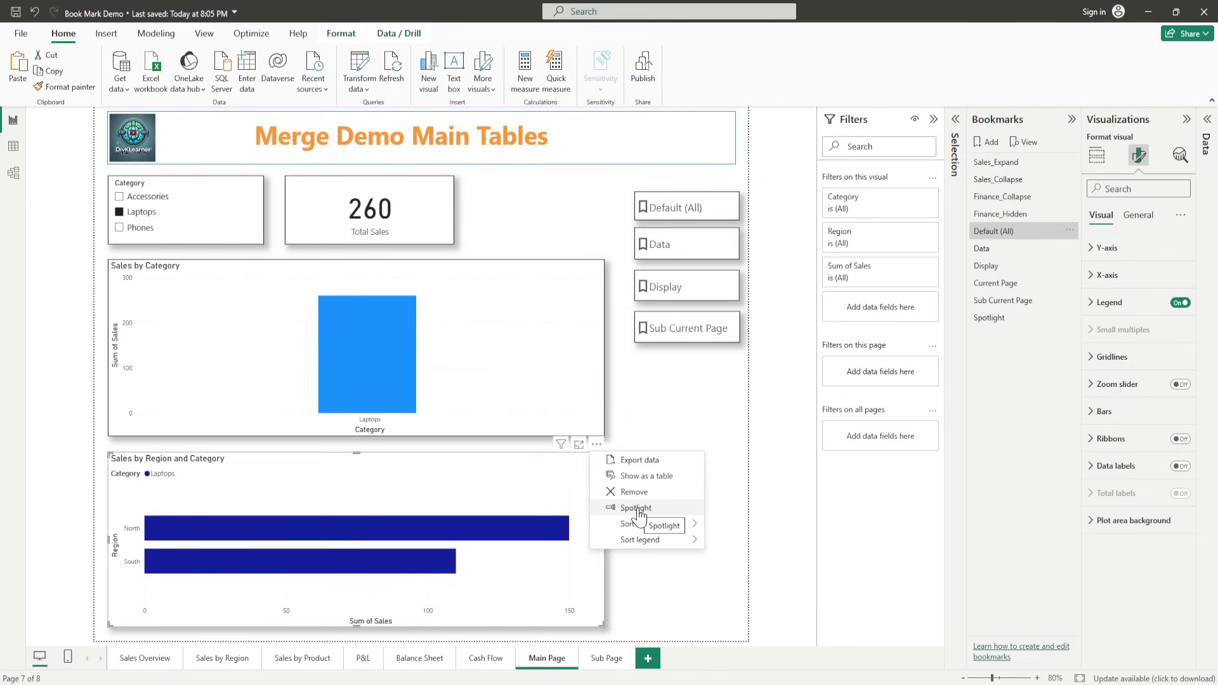
left_click(698, 209)
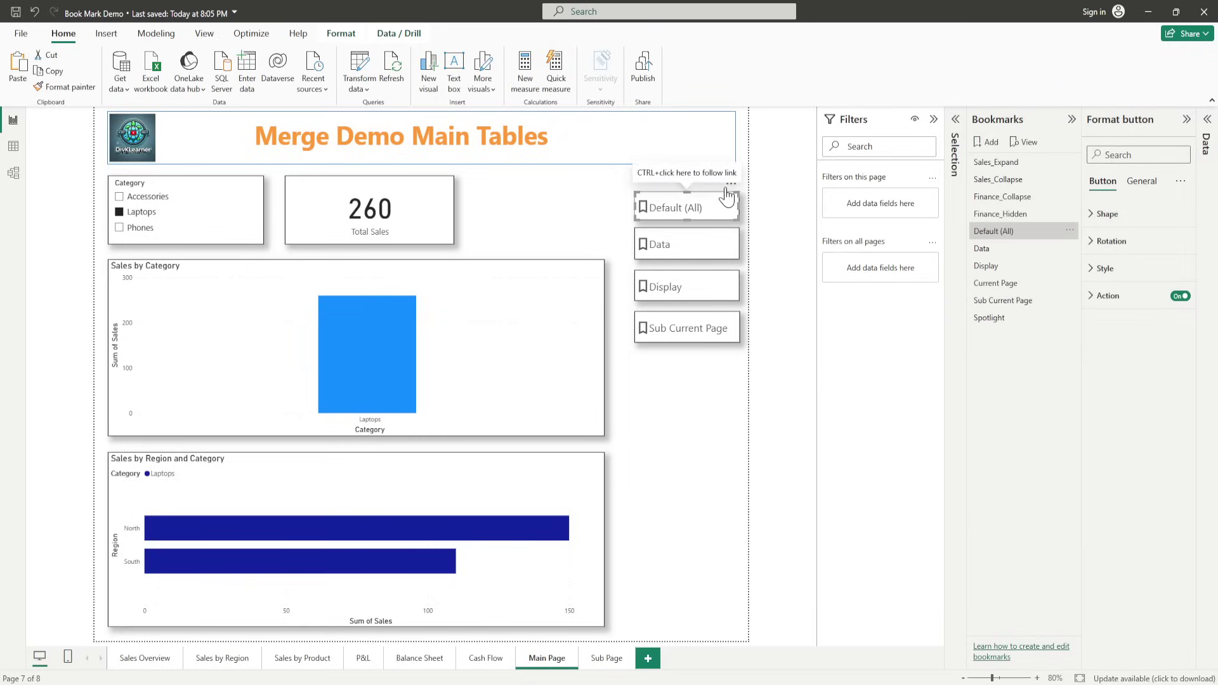
left_click(731, 184)
left_click(770, 220)
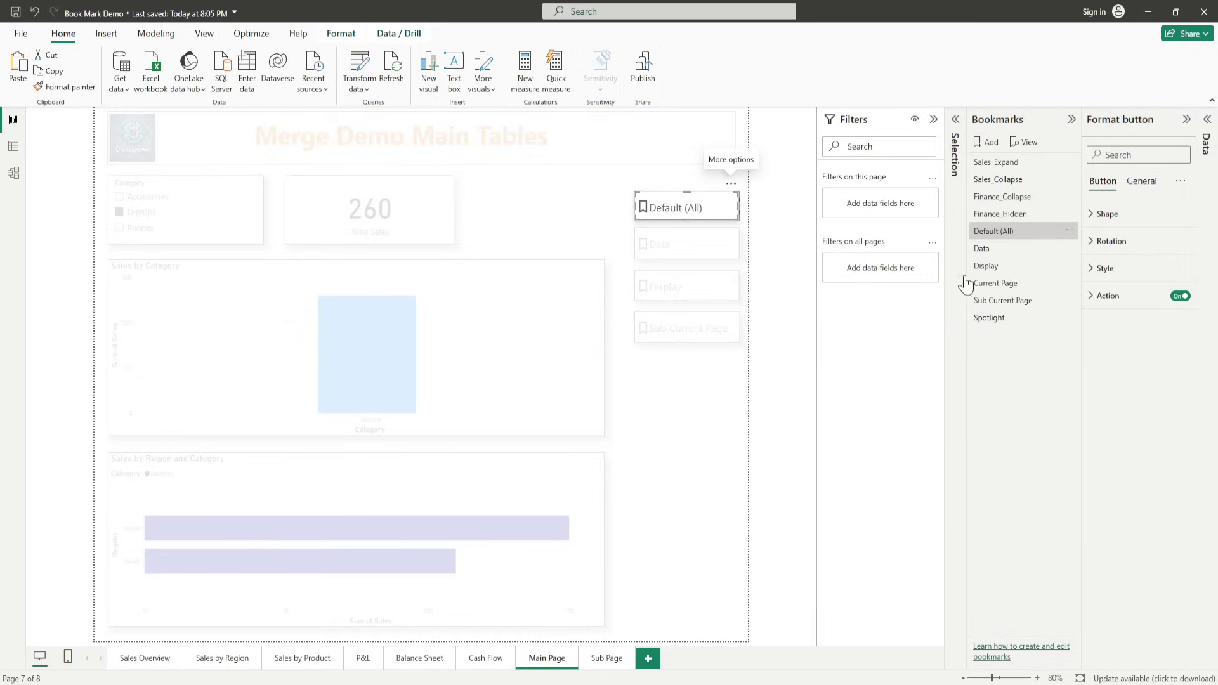
left_click(685, 217)
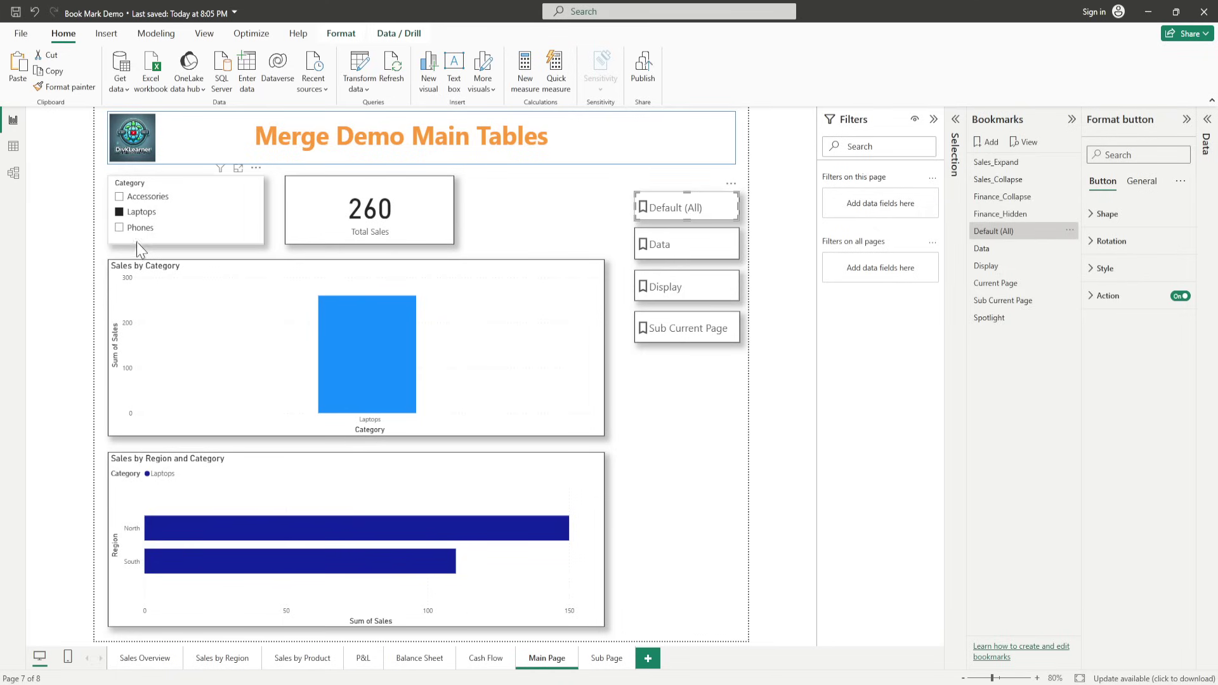
Step: Apply the Data bookmark filtering to Phones, then spotlight the Data button and turn it off
left_click(687, 264, "ctrl")
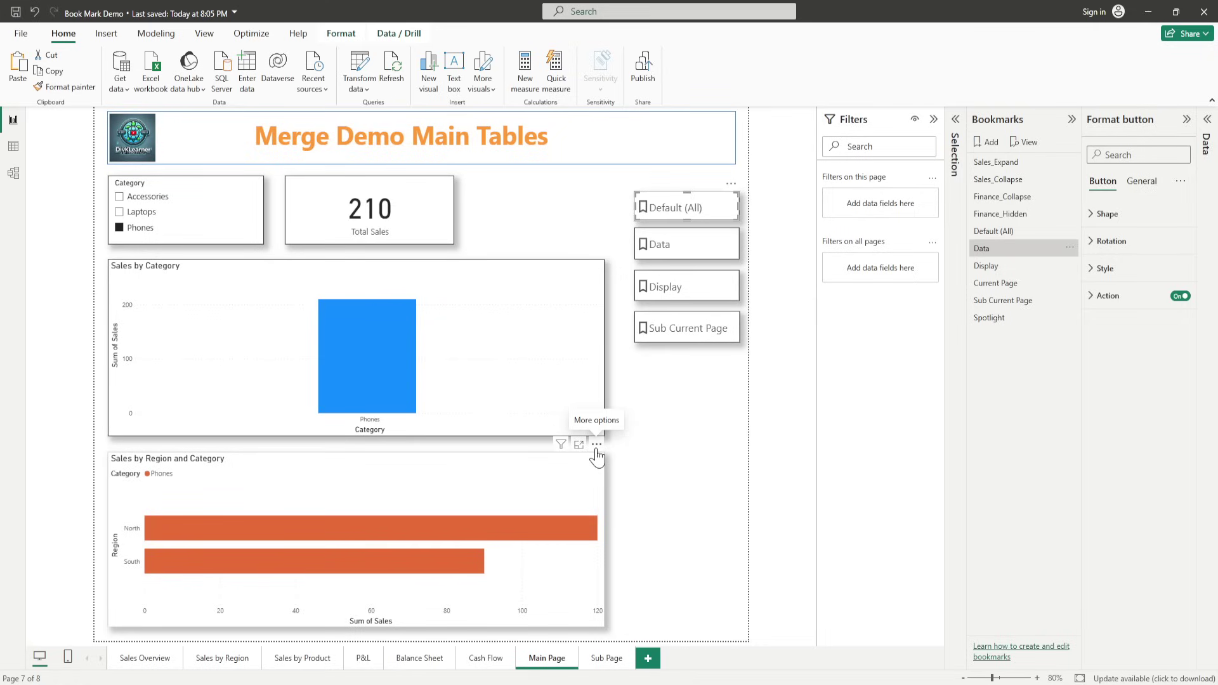
left_click(596, 446)
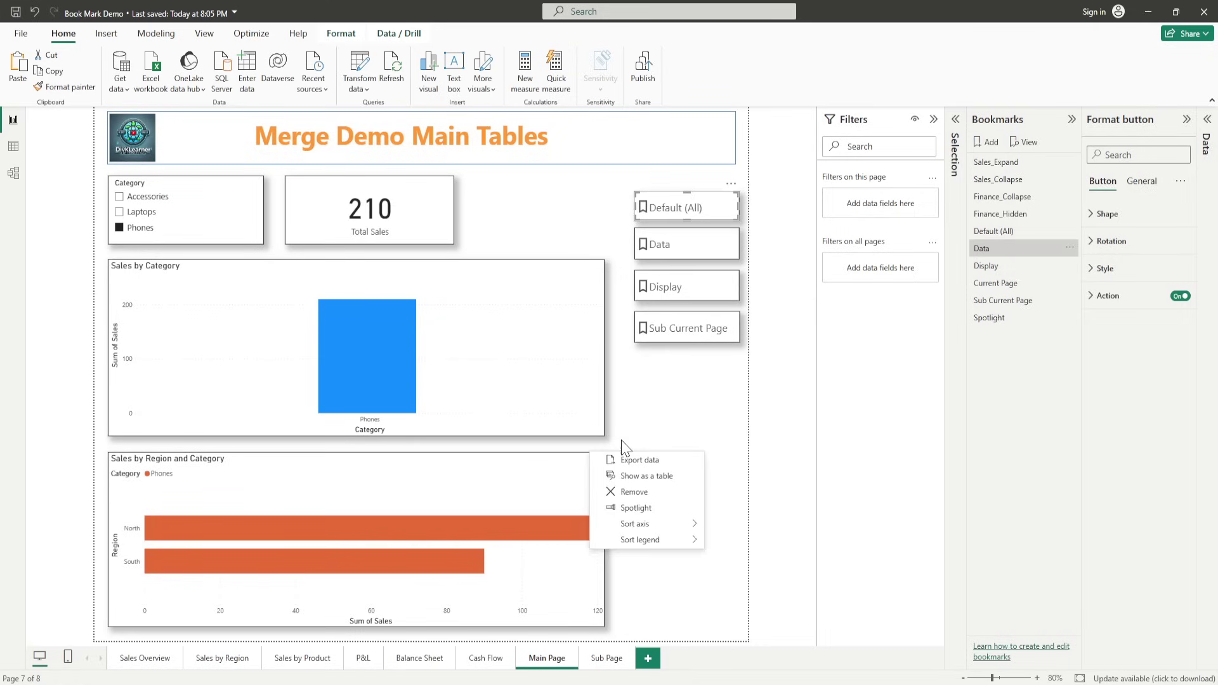
left_click(730, 239)
left_click(731, 219)
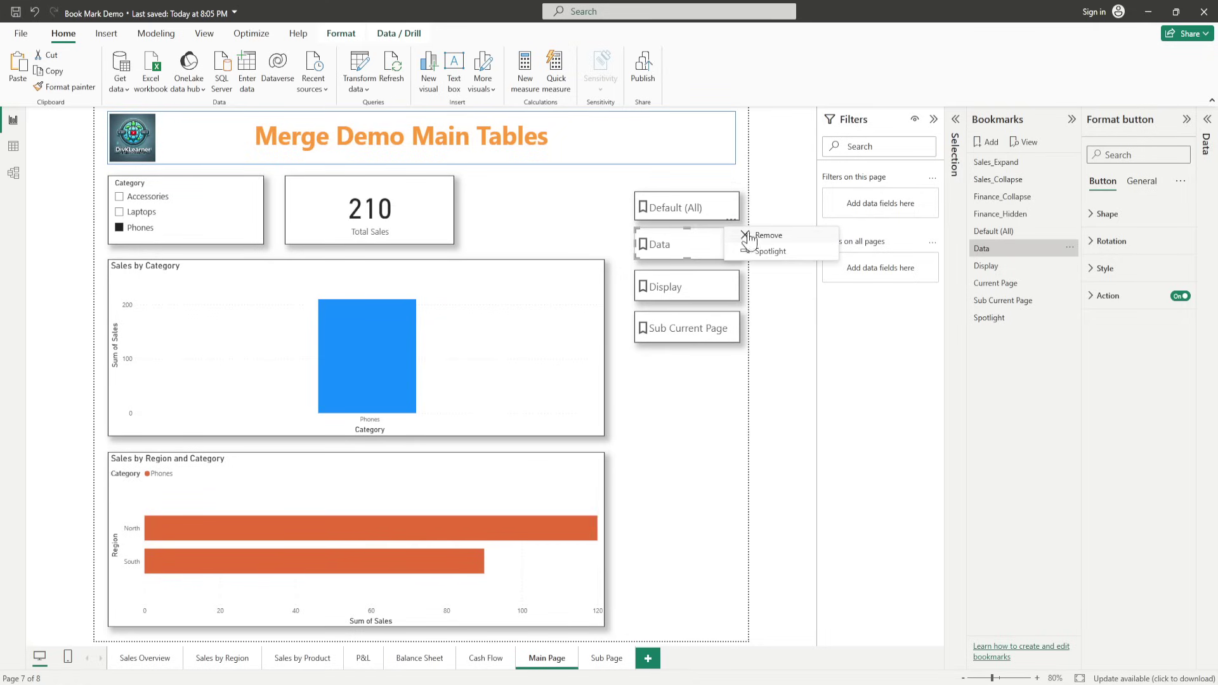
left_click(752, 252)
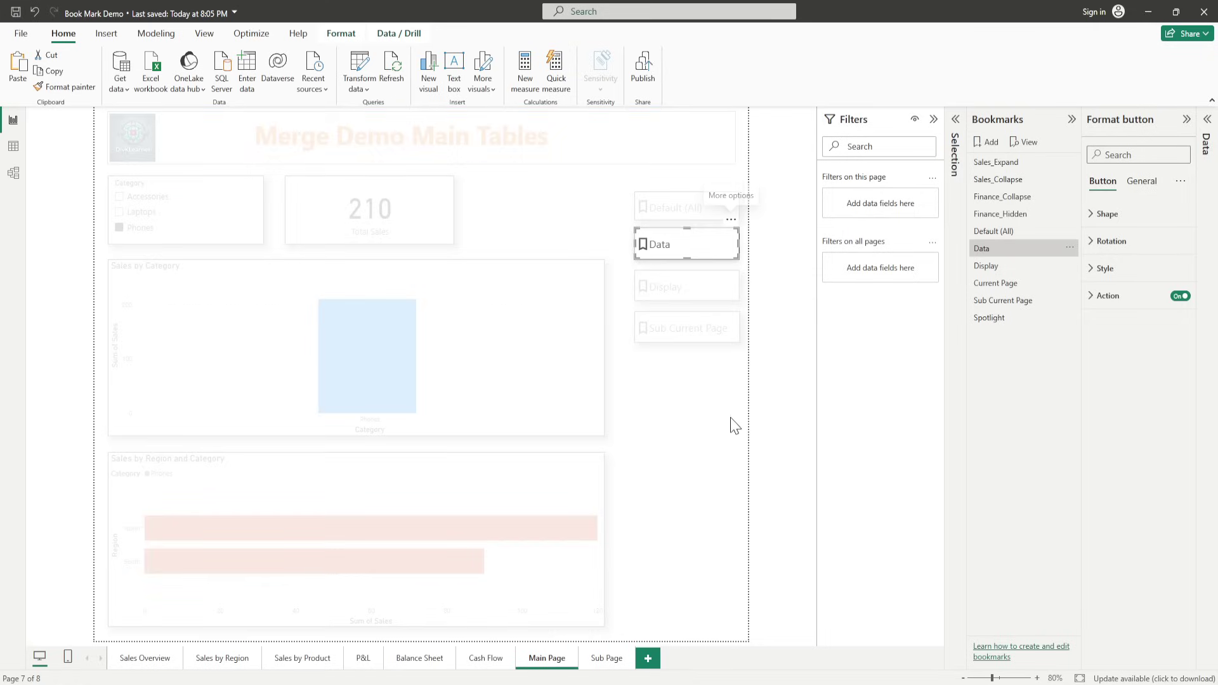
left_click(731, 221)
left_click(763, 253)
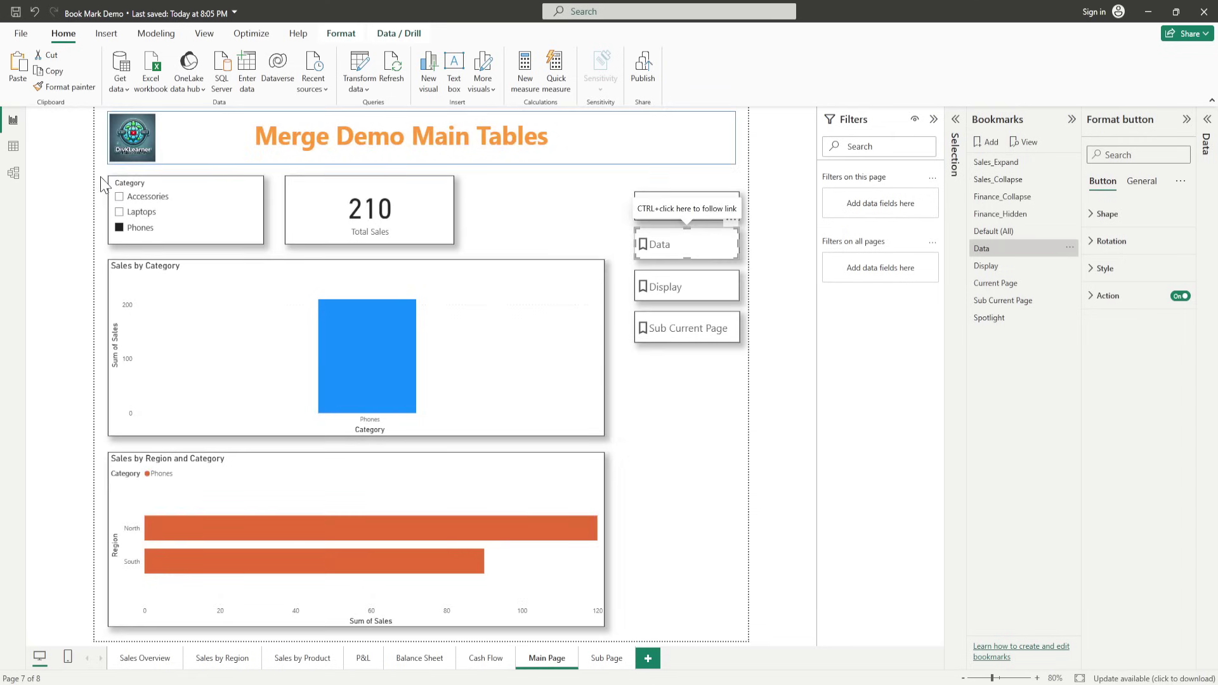
Step: Filter to Accessories, spotlight the Data button, and reapply Data to restore Phones (Total Sales 210)
left_click(121, 196)
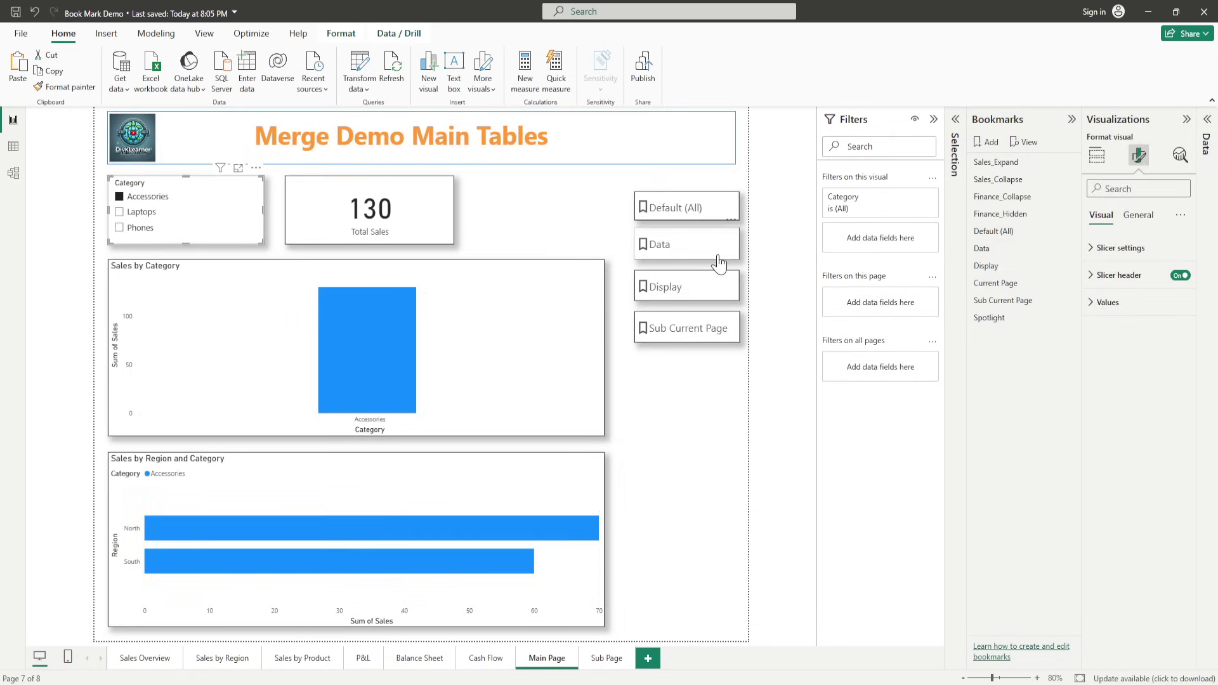
left_click(735, 222)
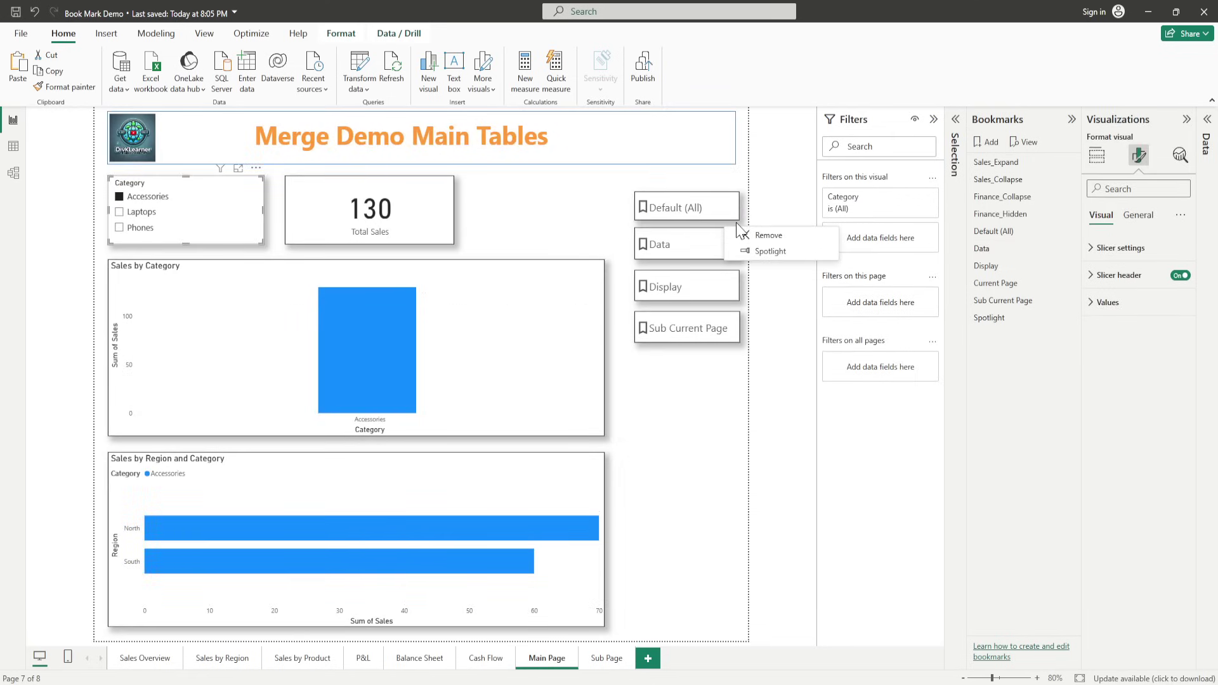
left_click(769, 252)
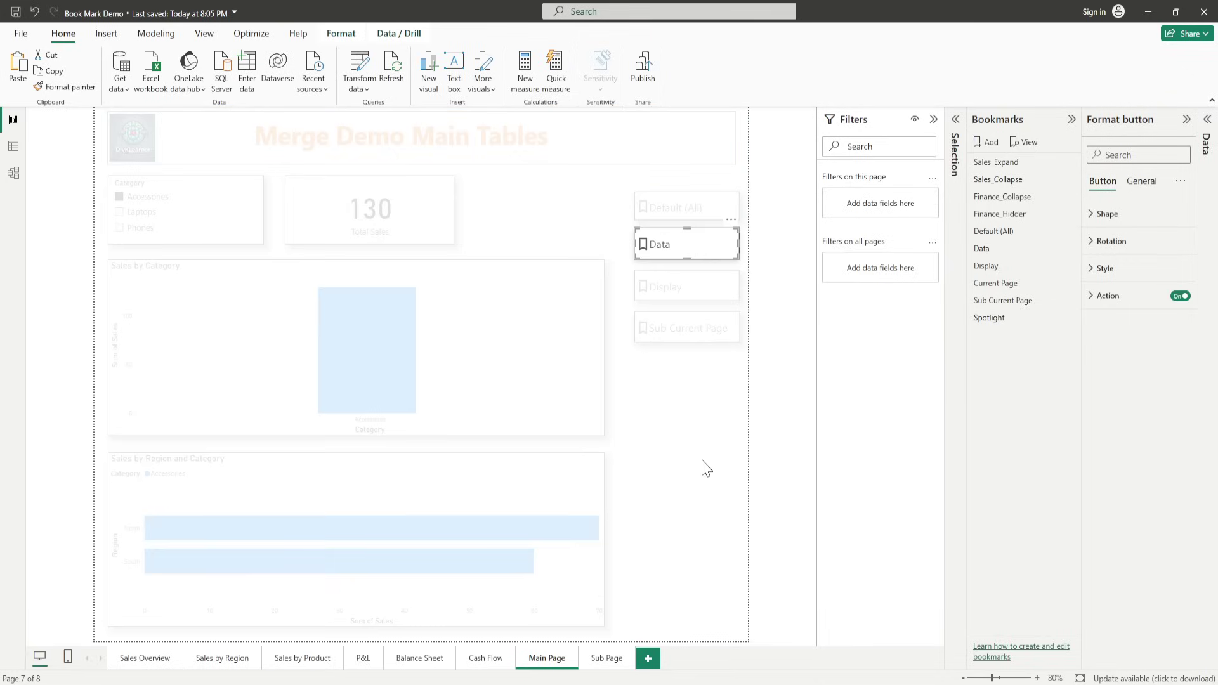
left_click(656, 254, "ctrl")
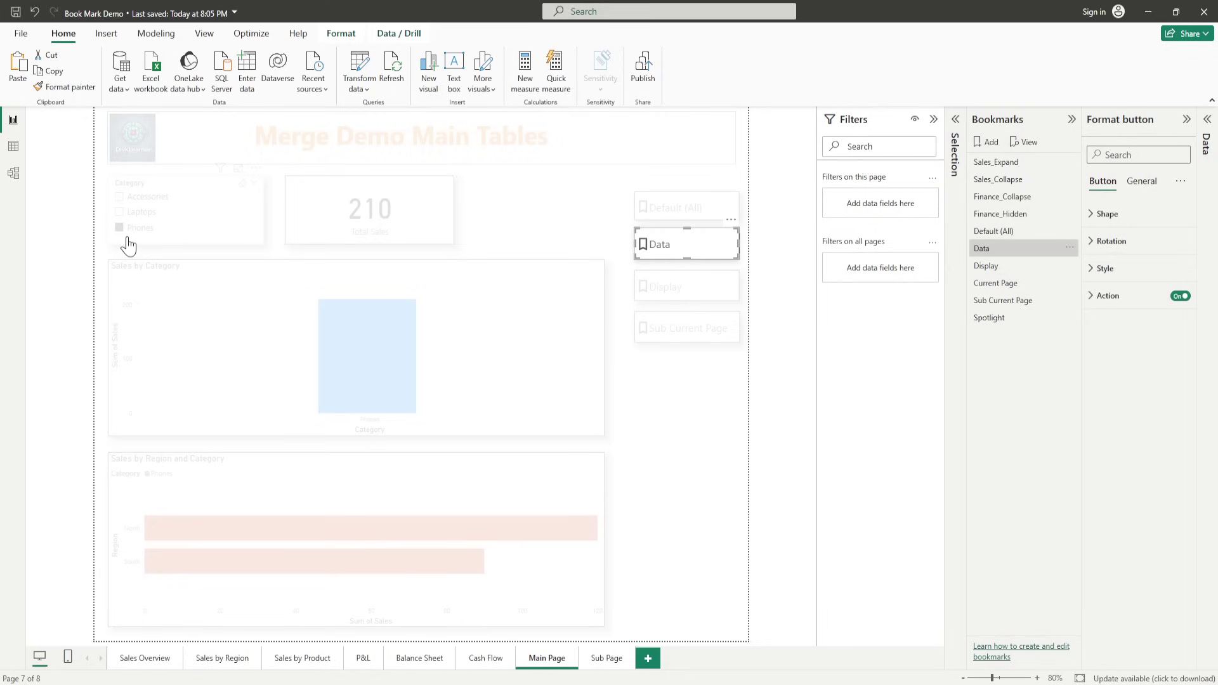
Step: Toggle the Default (All) and Display bookmarks, clearing the Category slicer before reapplying Display
left_click(981, 232)
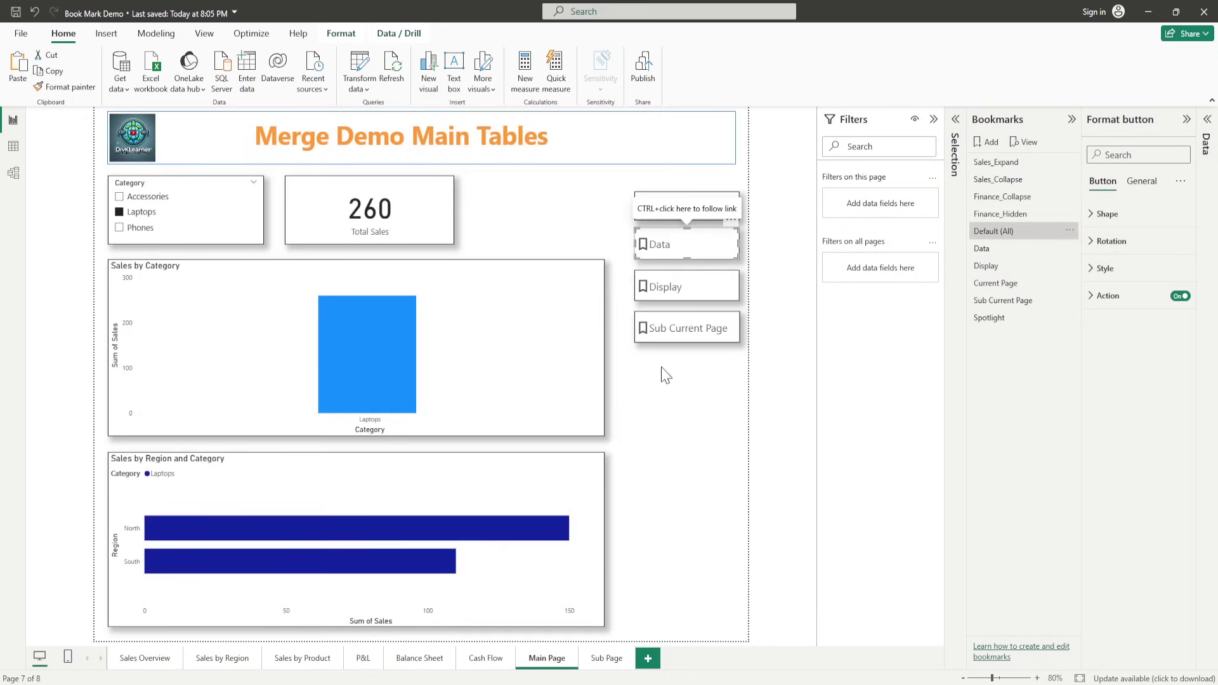
left_click(662, 296, "ctrl")
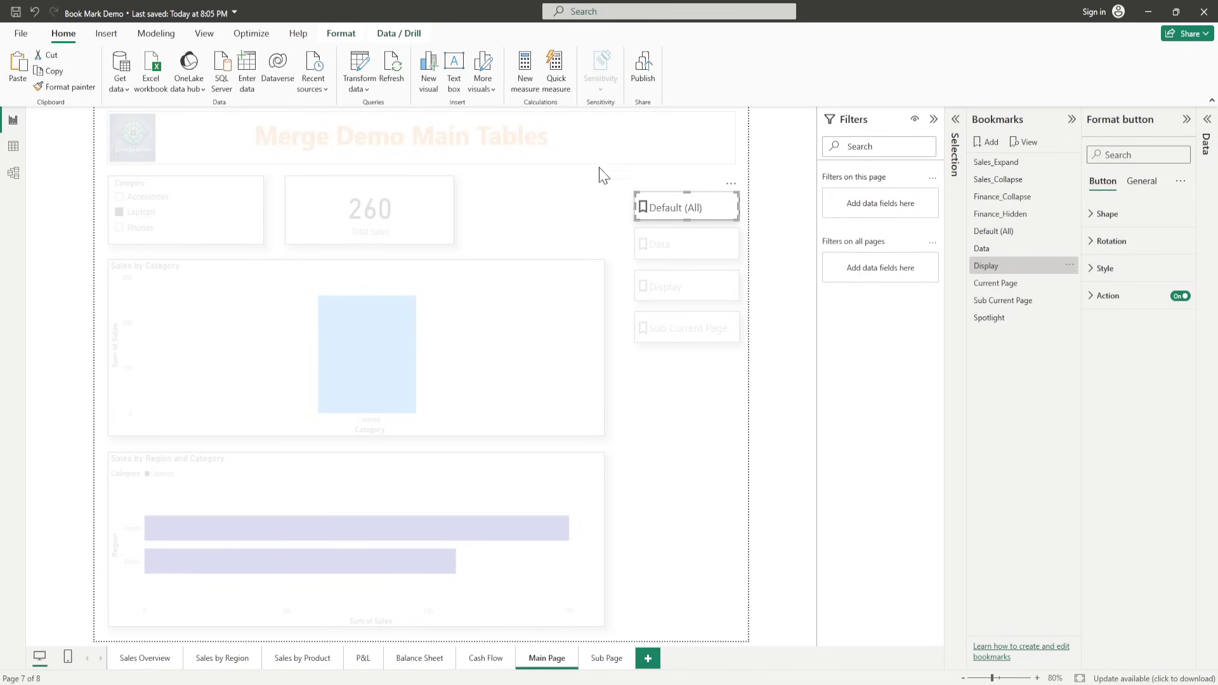
left_click(683, 214, "ctrl")
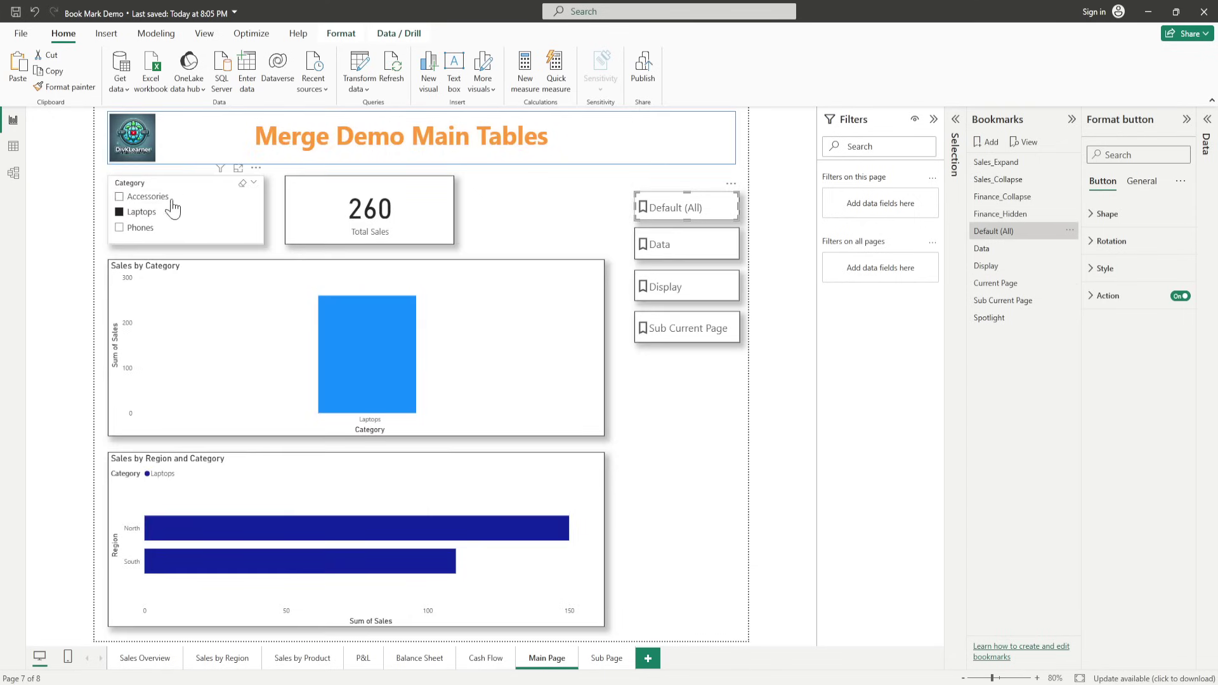
left_click(242, 183)
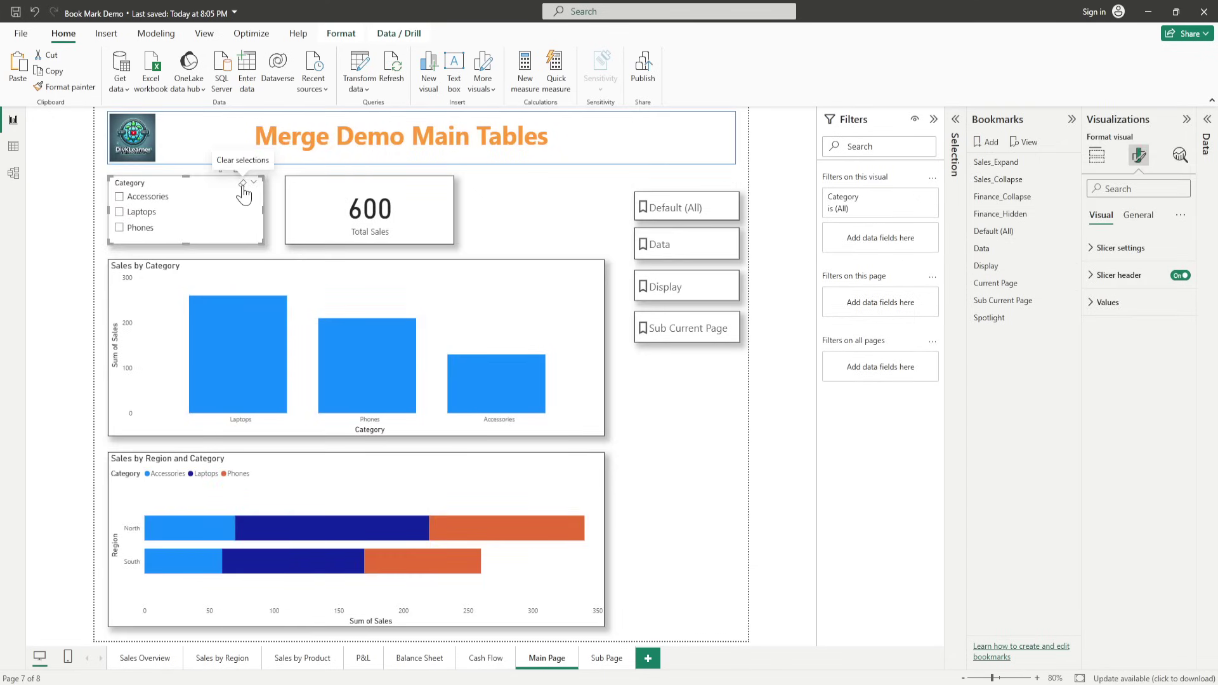
left_click(662, 289, "ctrl")
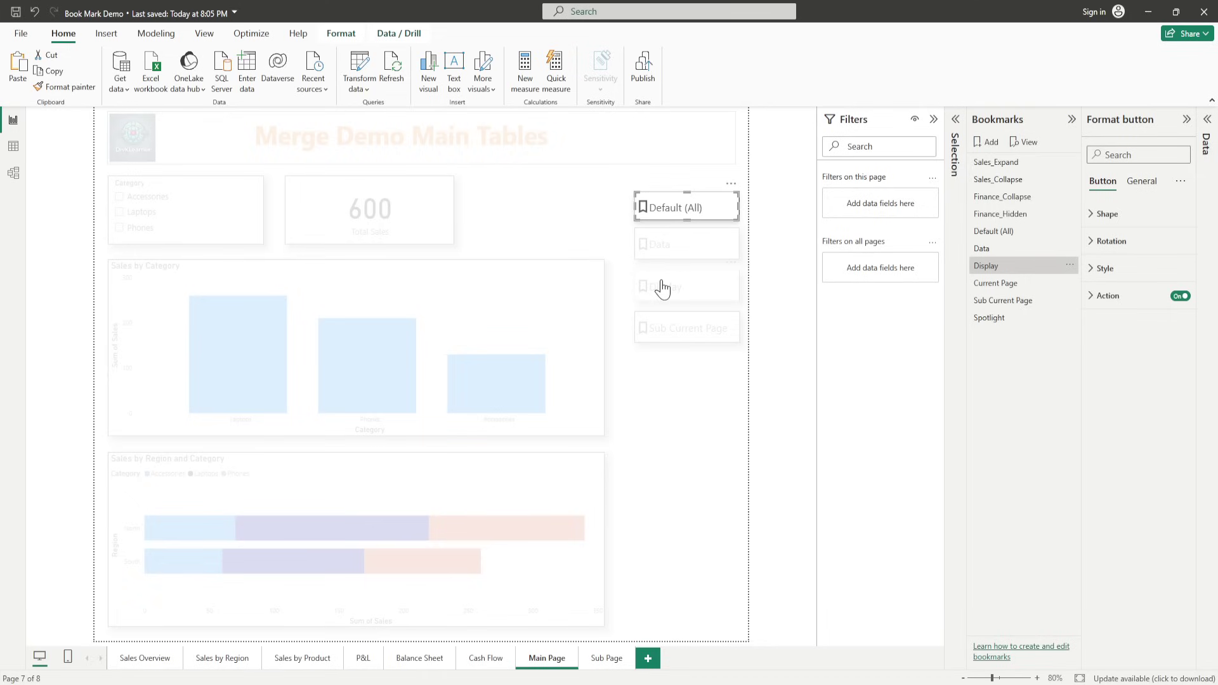
left_click(676, 211, "ctrl")
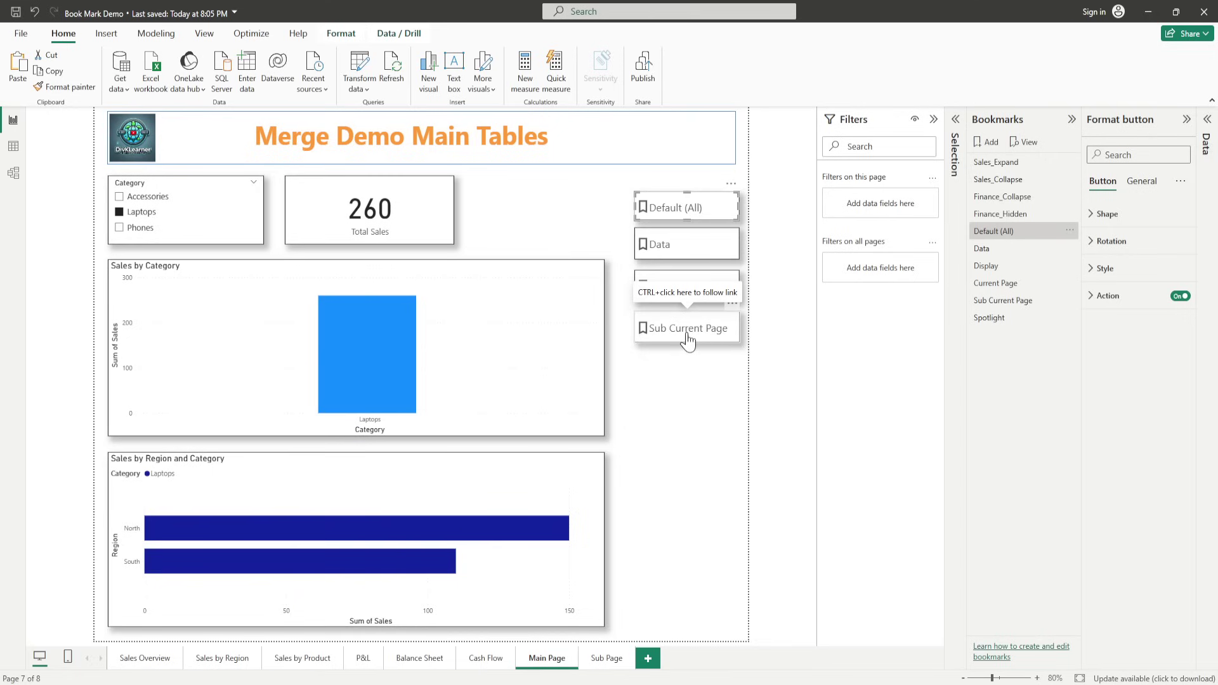
left_click(729, 335, "ctrl")
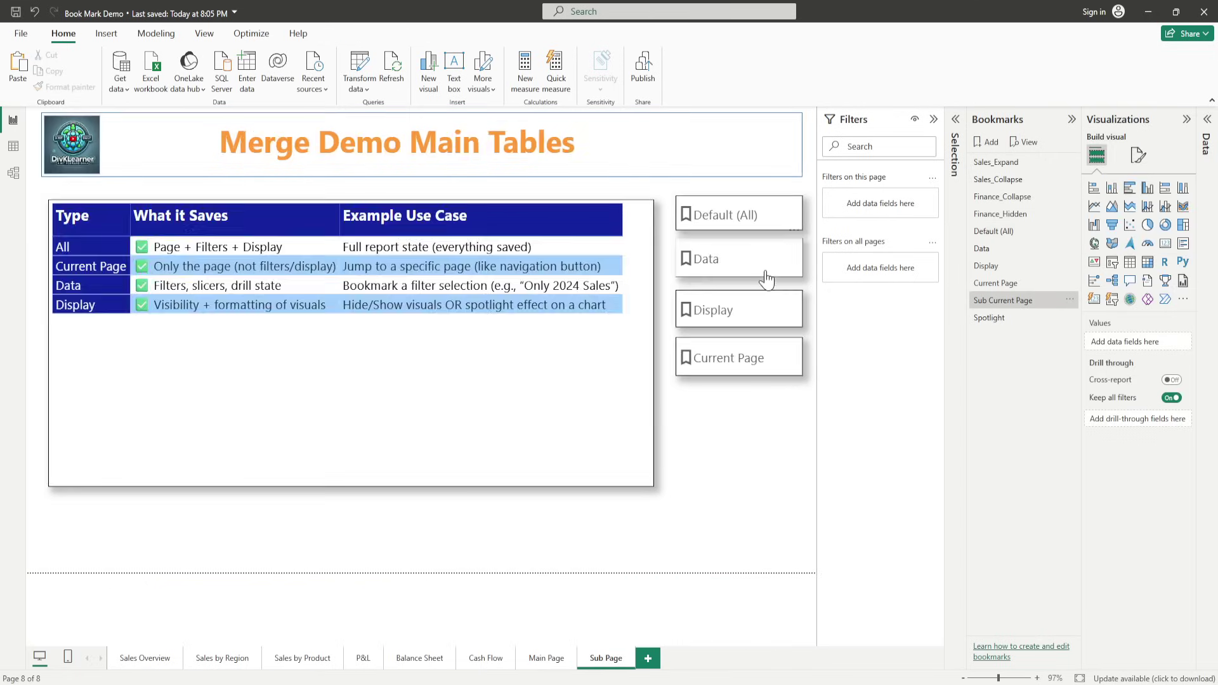
left_click(716, 361, "ctrl")
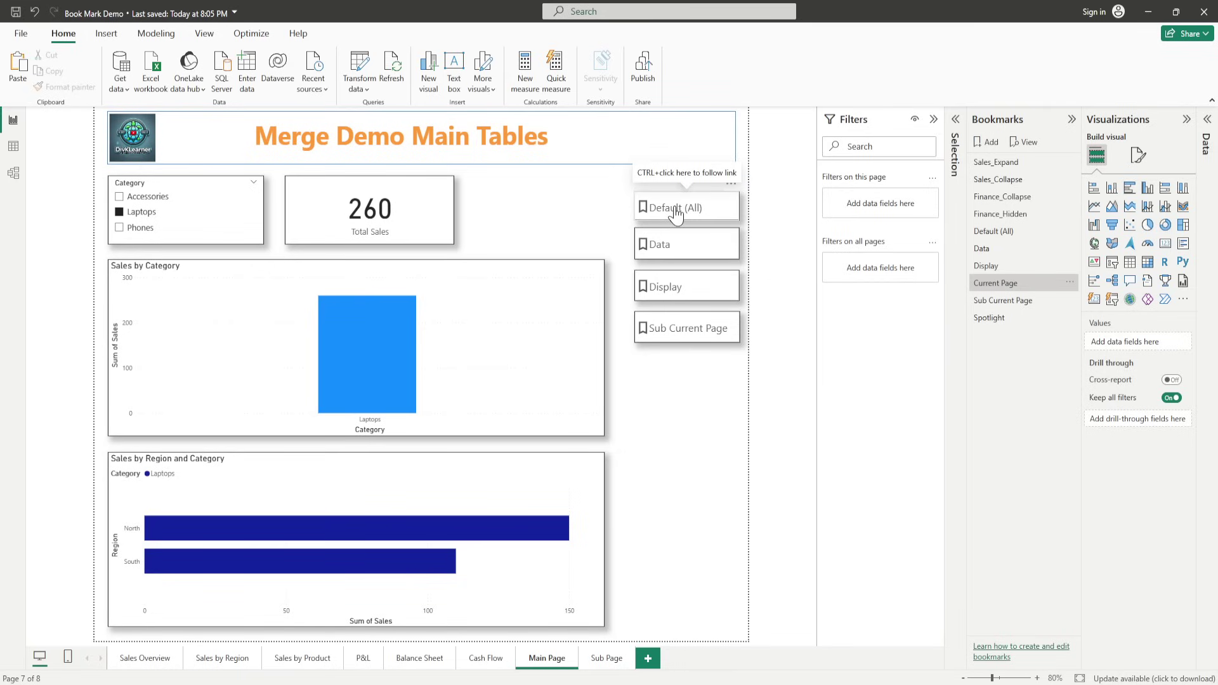
left_click(676, 213, "ctrl")
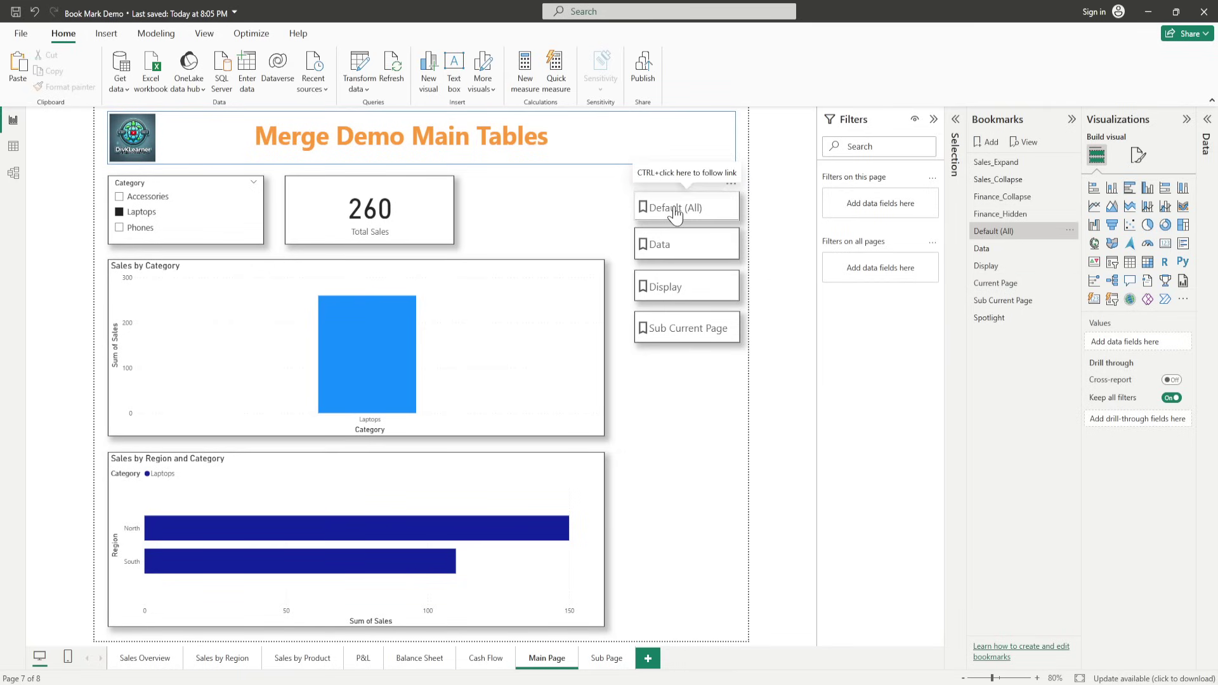
left_click(681, 341, "ctrl")
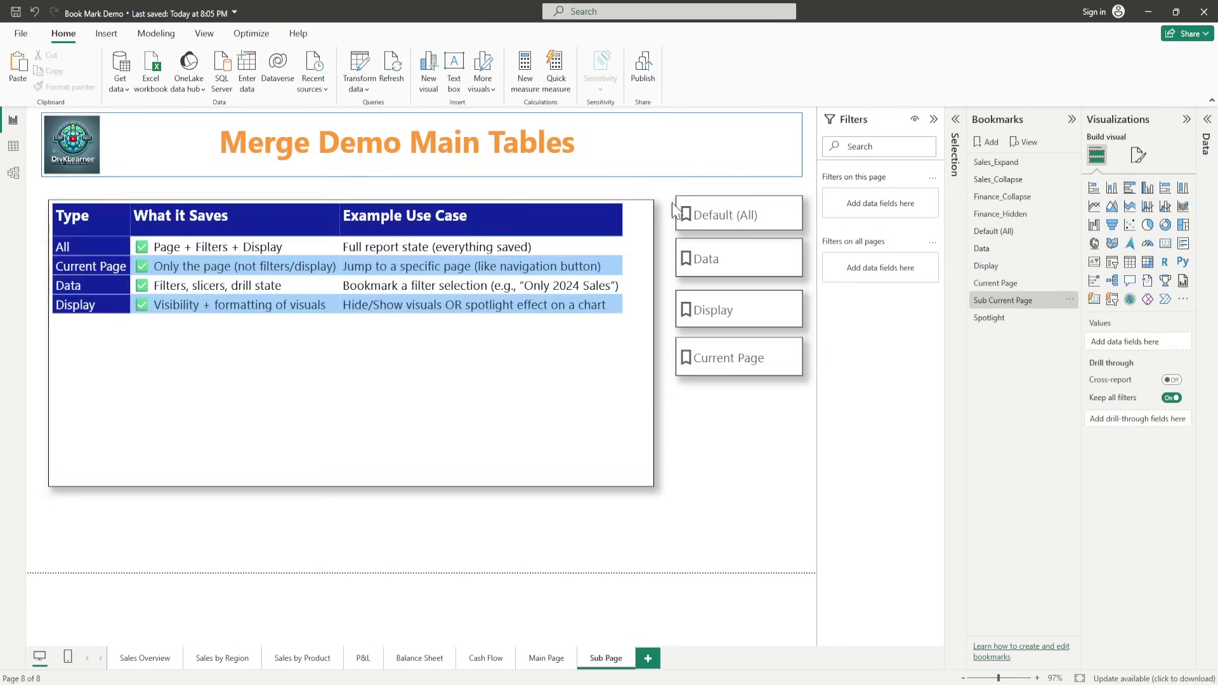
left_click(729, 217, "ctrl")
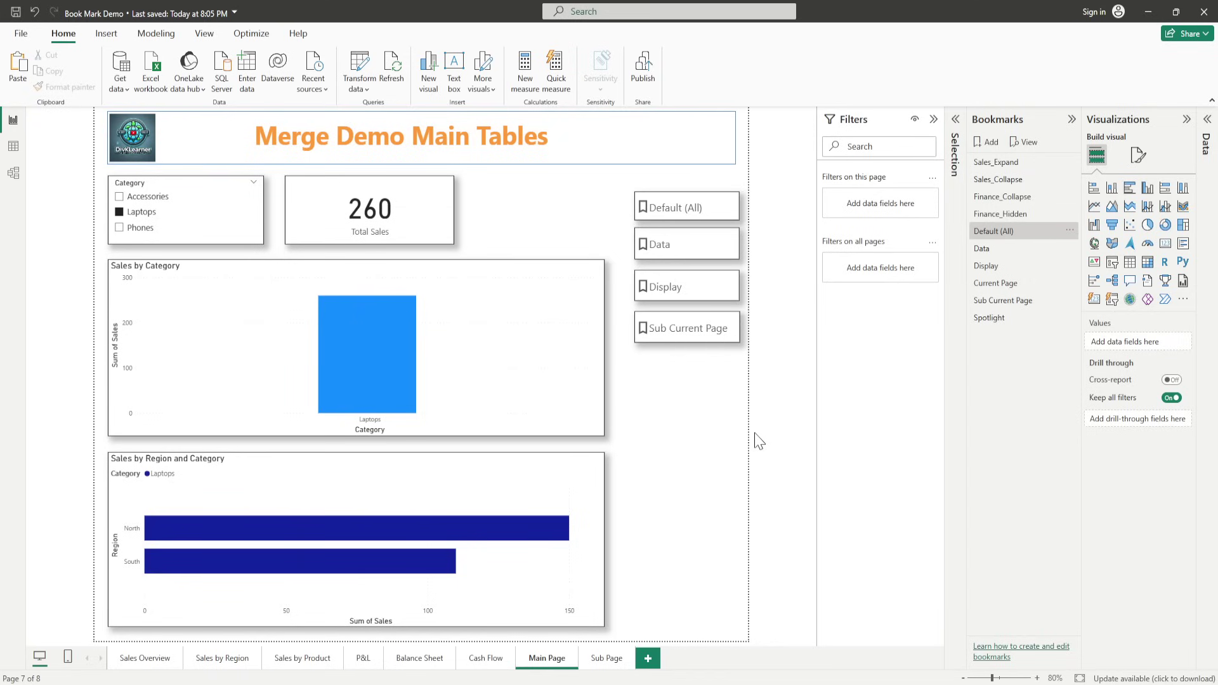
Step: Show the Default (All) bookmark's options, with Data, Display, Current page and All visuals ticked
left_click(1070, 231)
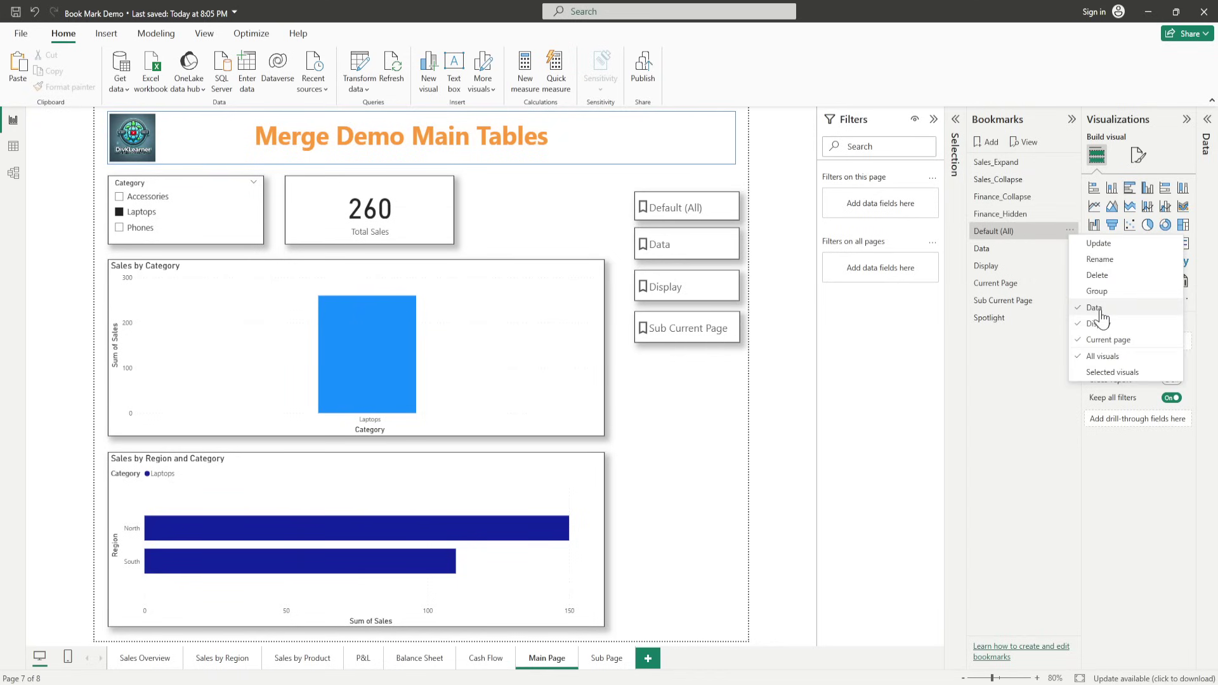